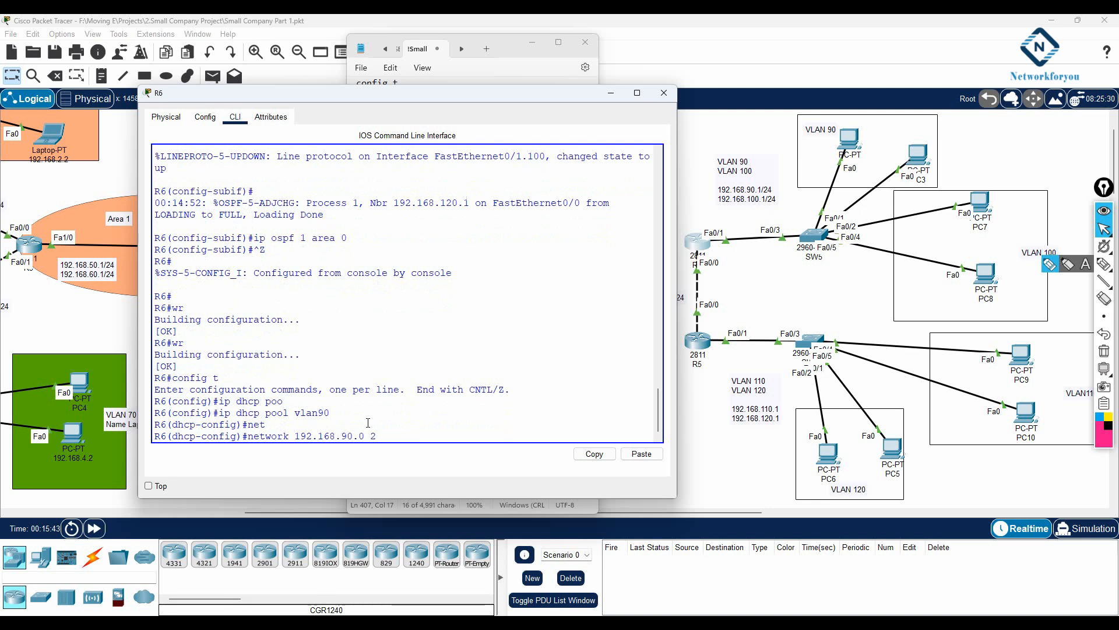
Step: Define the vlan90 DHCP pool on R6 with network 192.168.90.0 255.255.255.0 and default router 192.168.90.1
text(.255.255.0)
key(Return)
text(de)
key(Tab)
text(19)
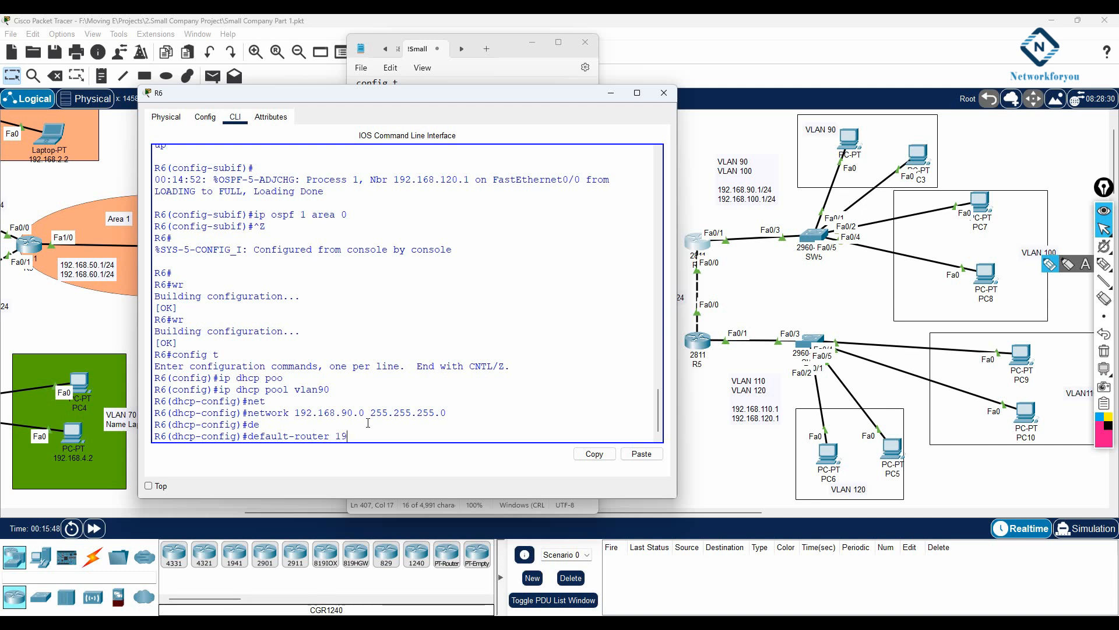
text(2.168.90.1)
key(Return)
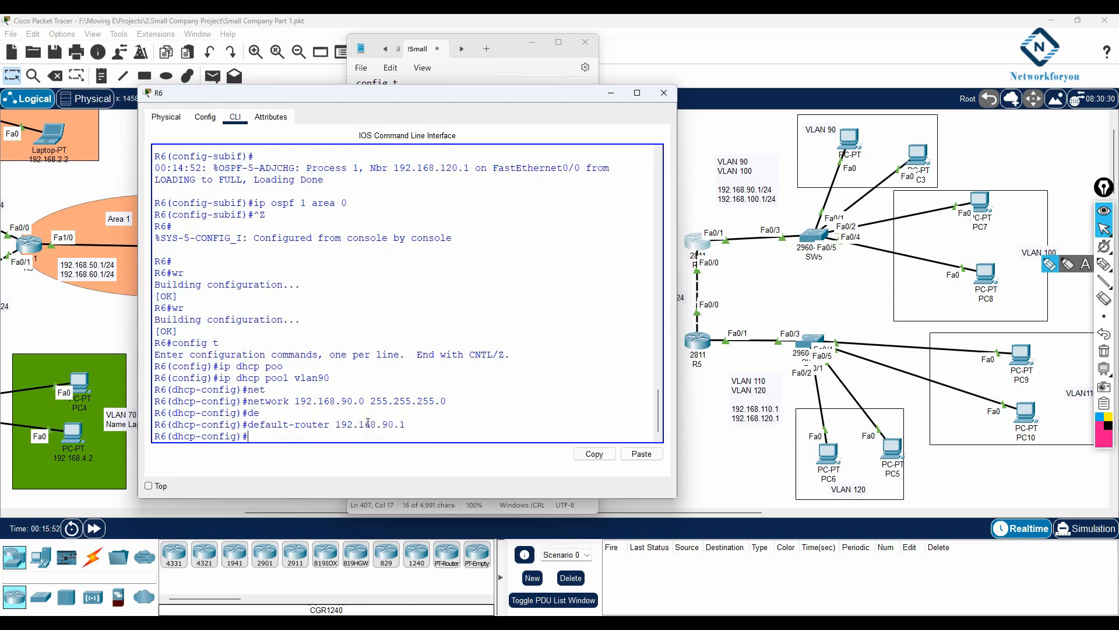
Step: Leave the pool and exclude addresses 192.168.90.1 through 192.168.90.10 from DHCP on R6
text(exit)
key(Return)
text(ip dh)
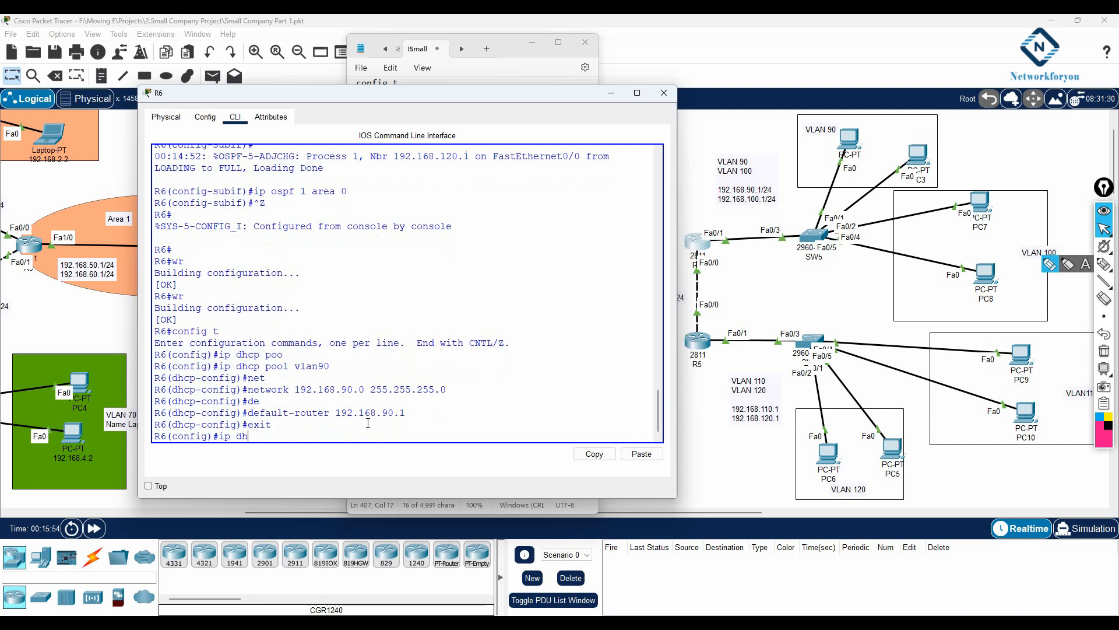
key(Tab)
text(ex)
key(Tab)
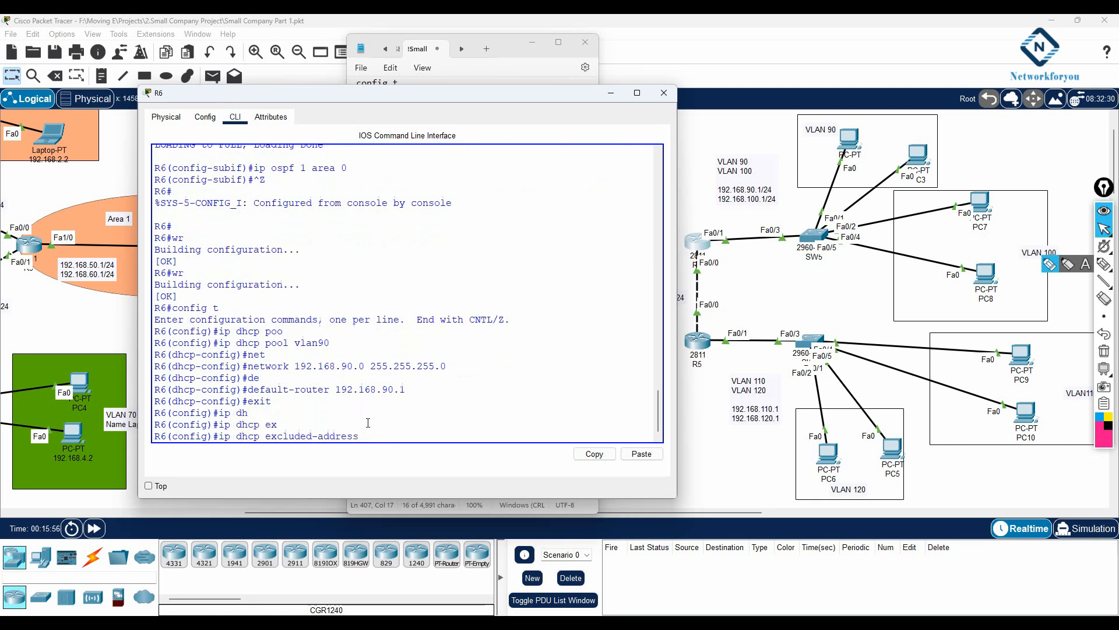
text(192.168.90.1 192.168.90.10.)
key(Return)
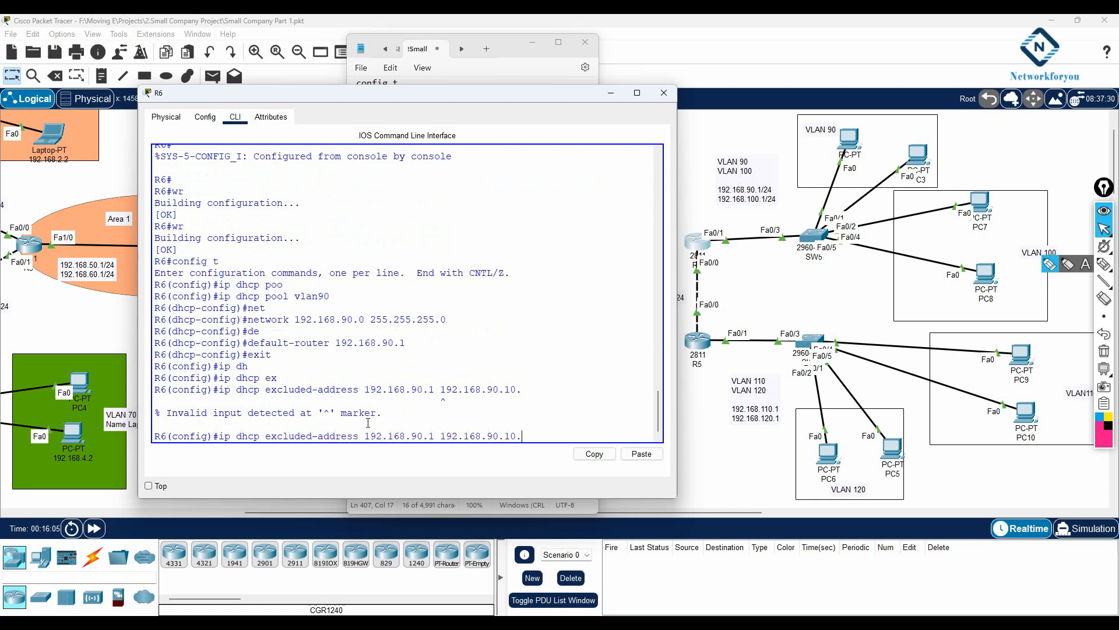
key(Return)
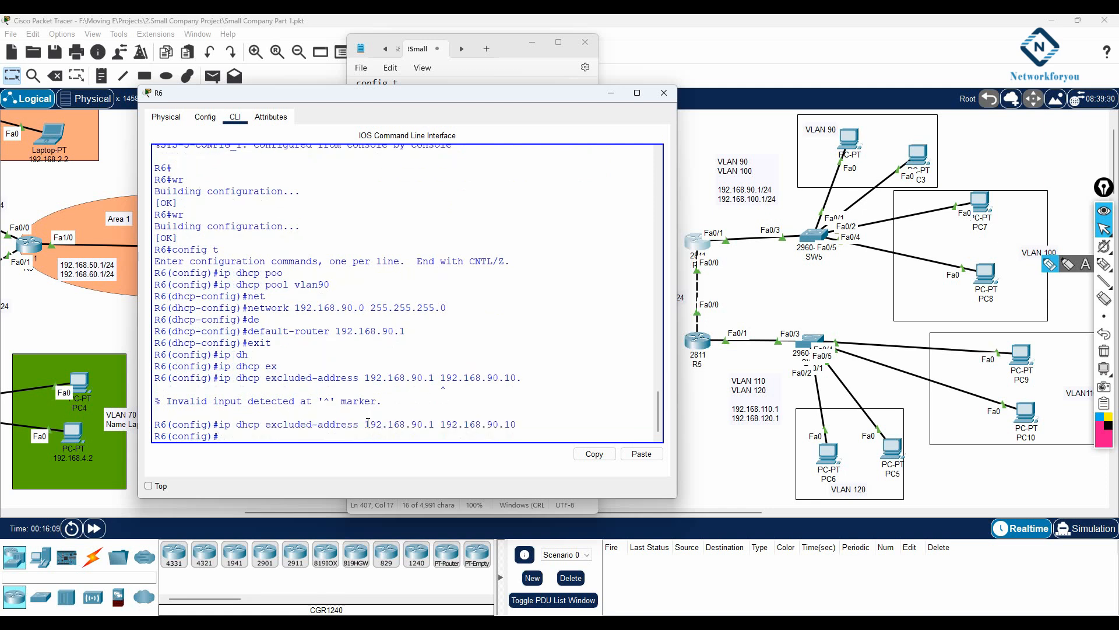
Step: Create the DHCP pool vlan100 on R6 with network 192.168.100.0 255.255.255.0
text(ip)
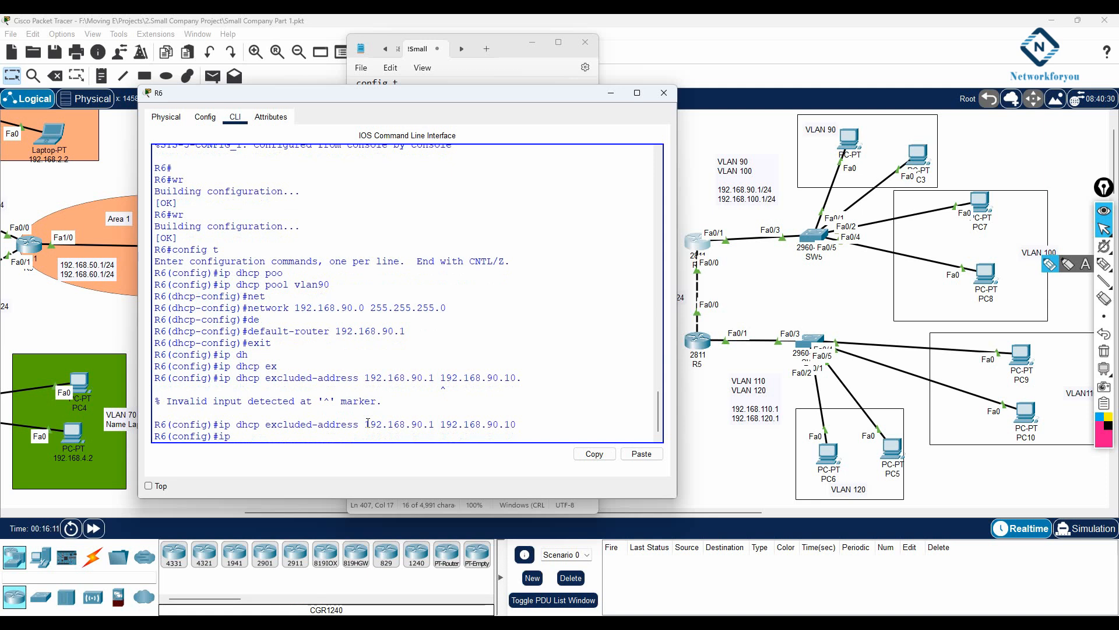
text( dhcp pool vlan100)
key(Return)
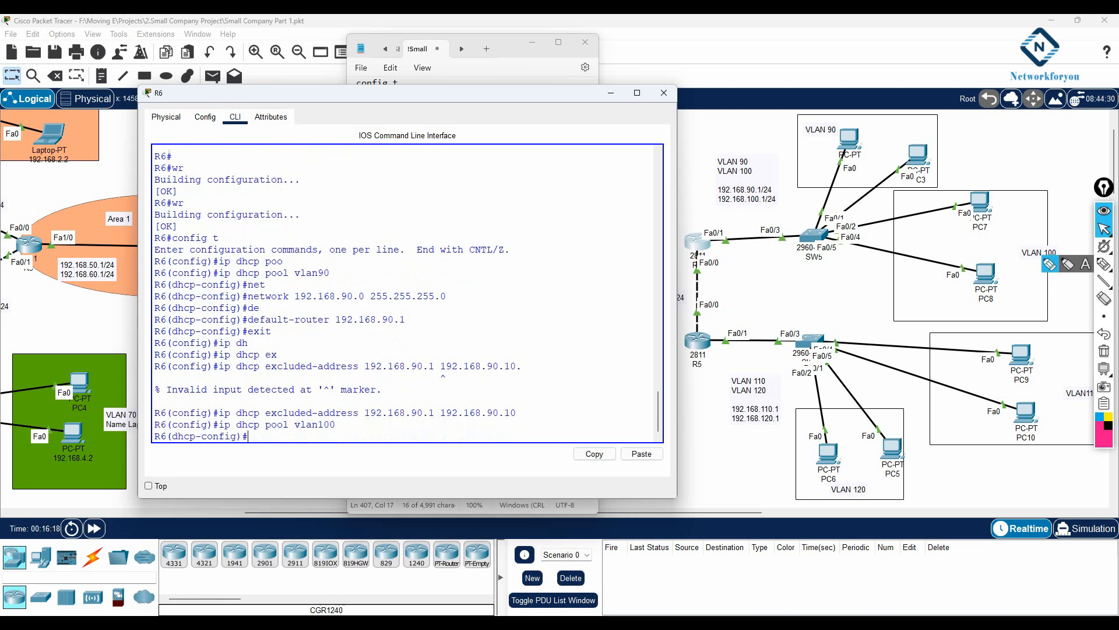
text(net)
key(Tab)
text(1)
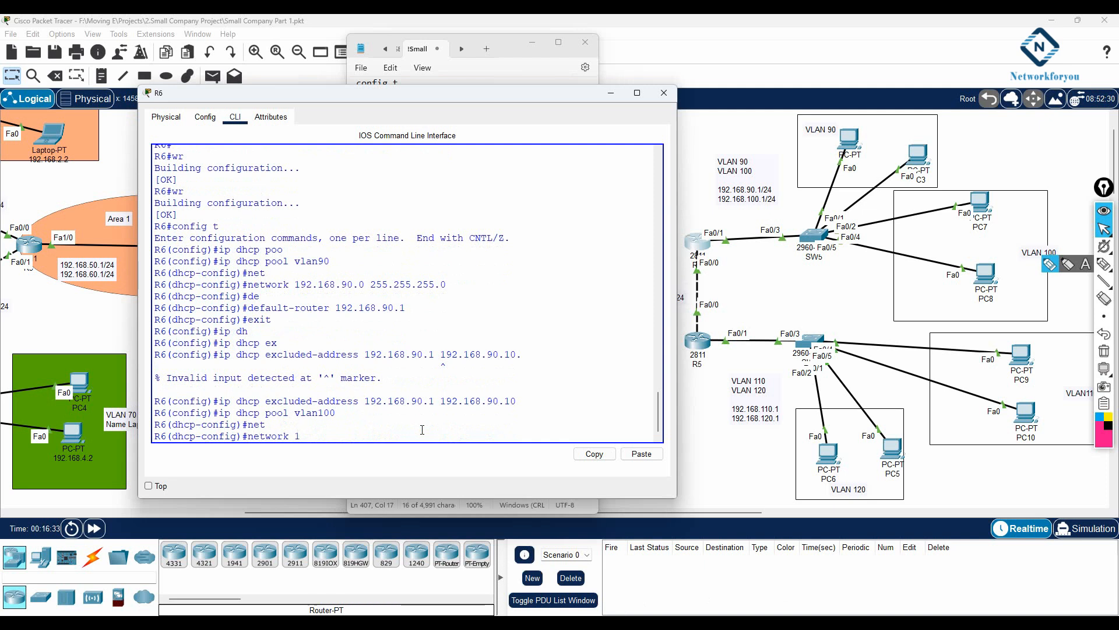
text(92.168.100.0 255.25)
key(BackSpace)
text(255.255.0)
key(Return)
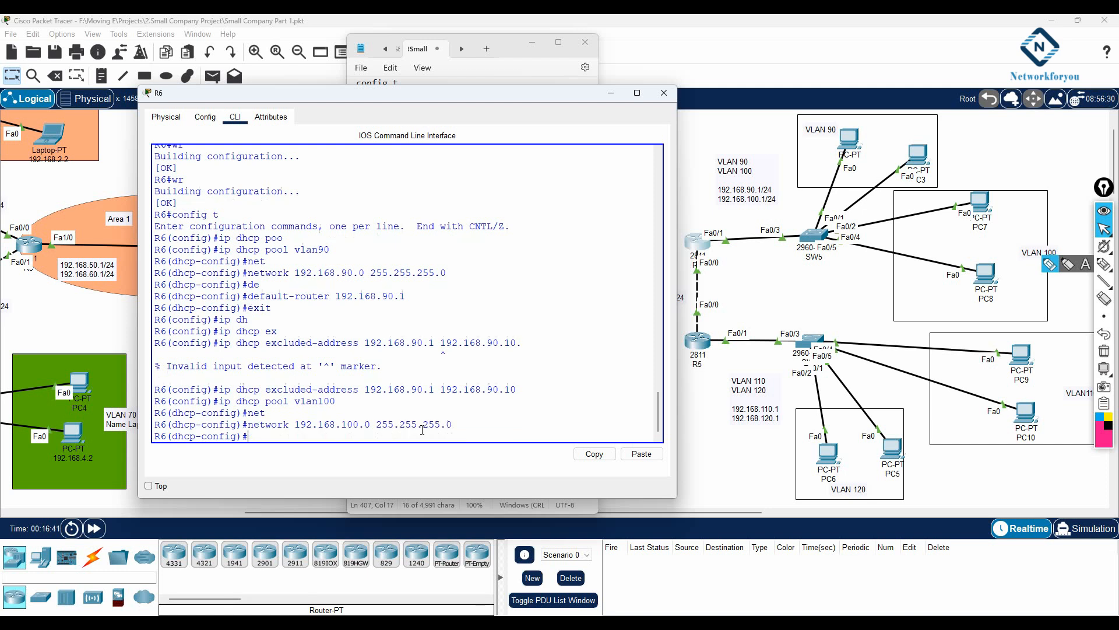
Step: Set the vlan100 DHCP pool's default router to 192.168.100.1
text(net)
key(Tab)
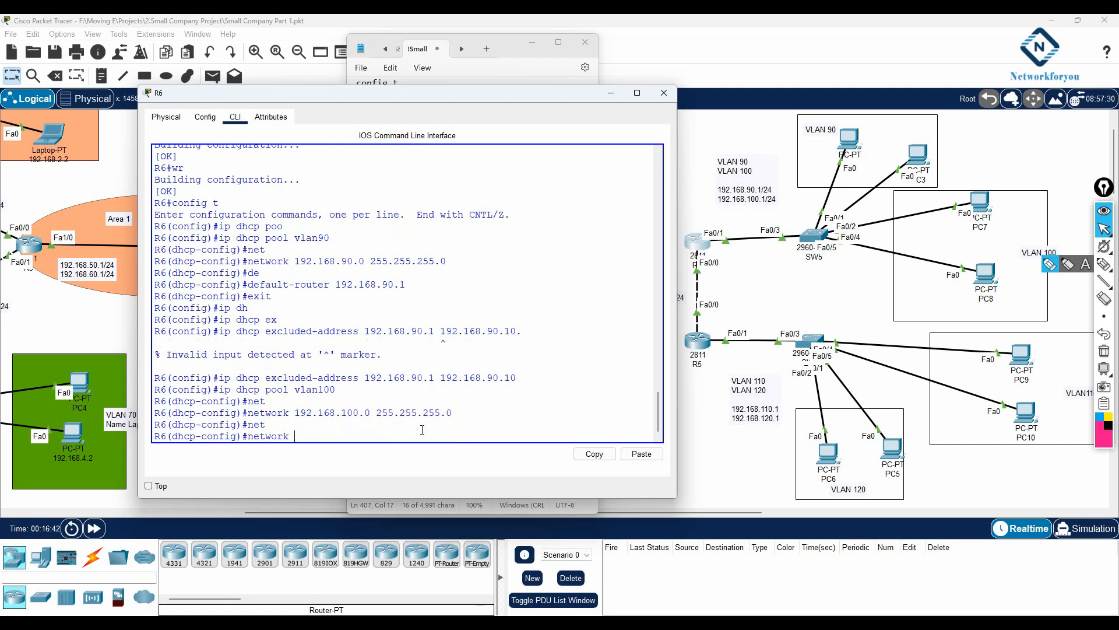
key(BackSpace)
key(BackSpace)
key(BackSpace)
key(BackSpace)
key(BackSpace)
key(BackSpace)
key(BackSpace)
text(def)
key(Tab)
text(192.168.)
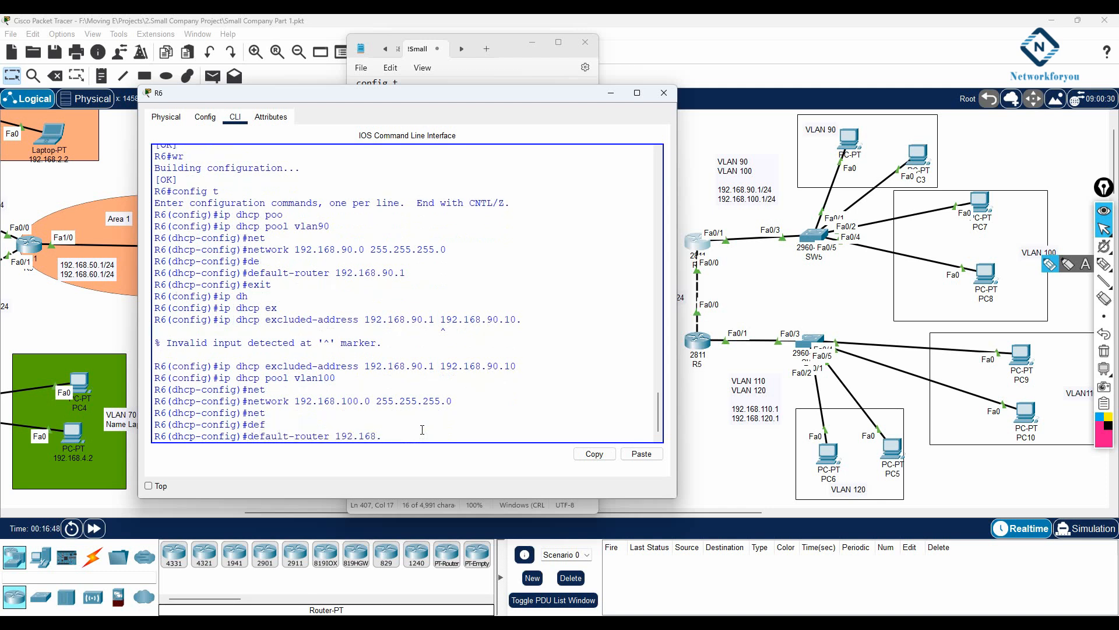
text(100.1)
key(Return)
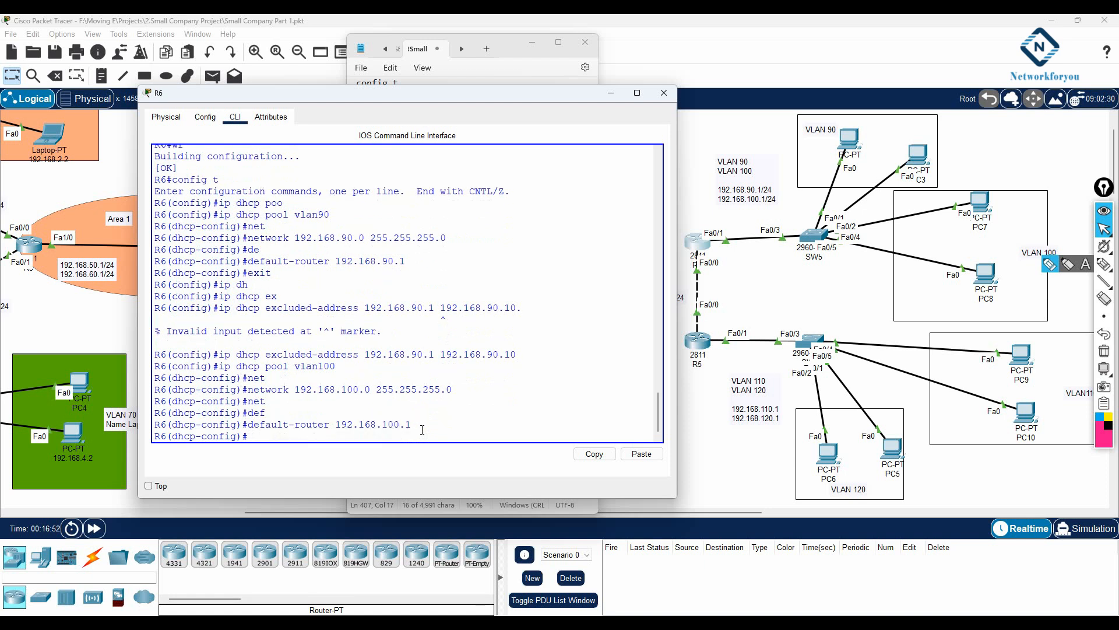
Step: Leave the vlan100 pool and exclude the address 192.168.100.1 from DHCP on R6
text(exit)
key(Return)
text(ip dh)
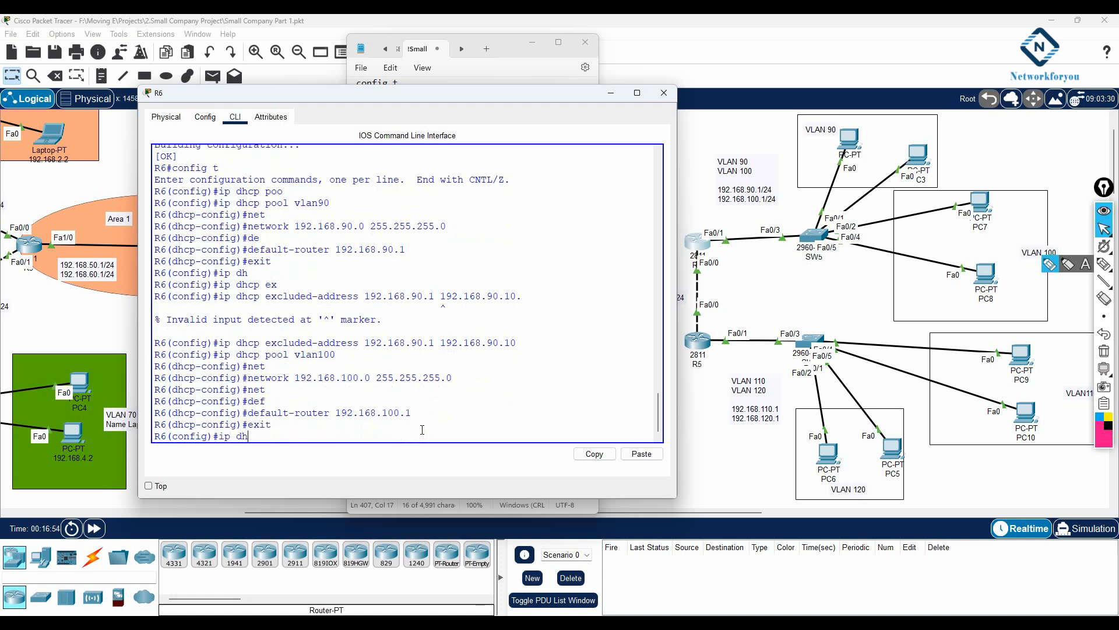
key(Tab)
text(ex)
key(Tab)
text(1)
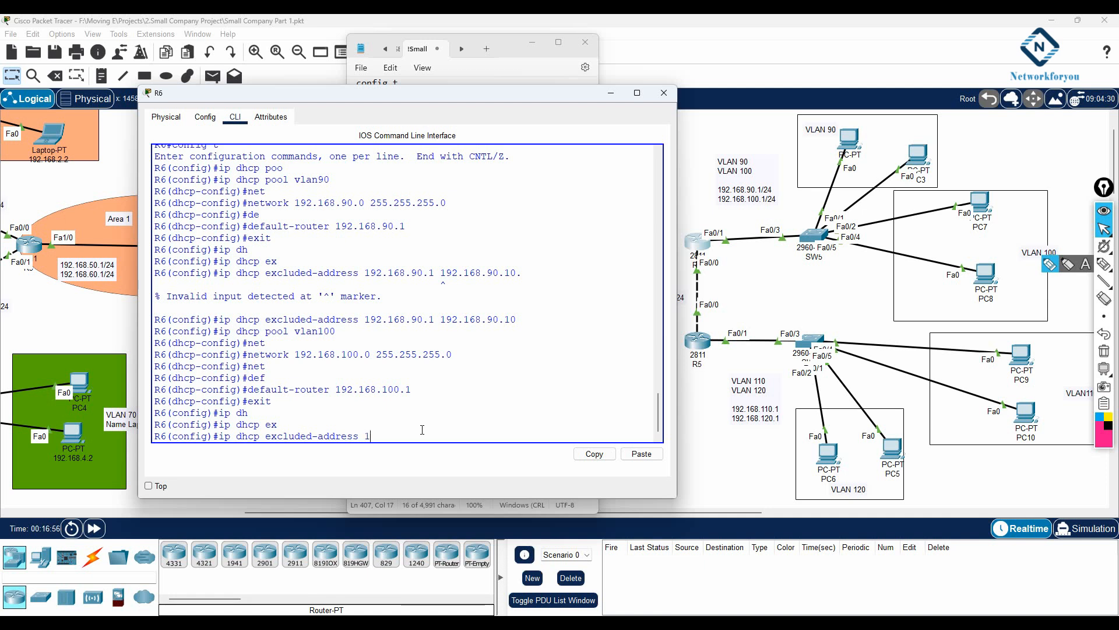
text(92.168.100.1.)
key(Return)
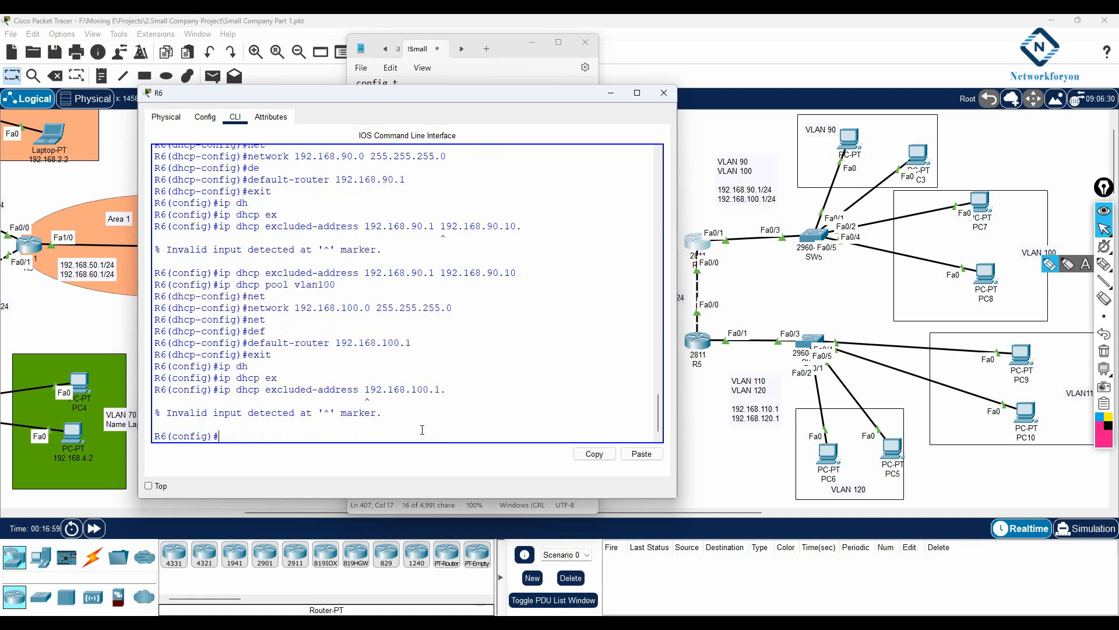
key(Up)
key(BackSpace)
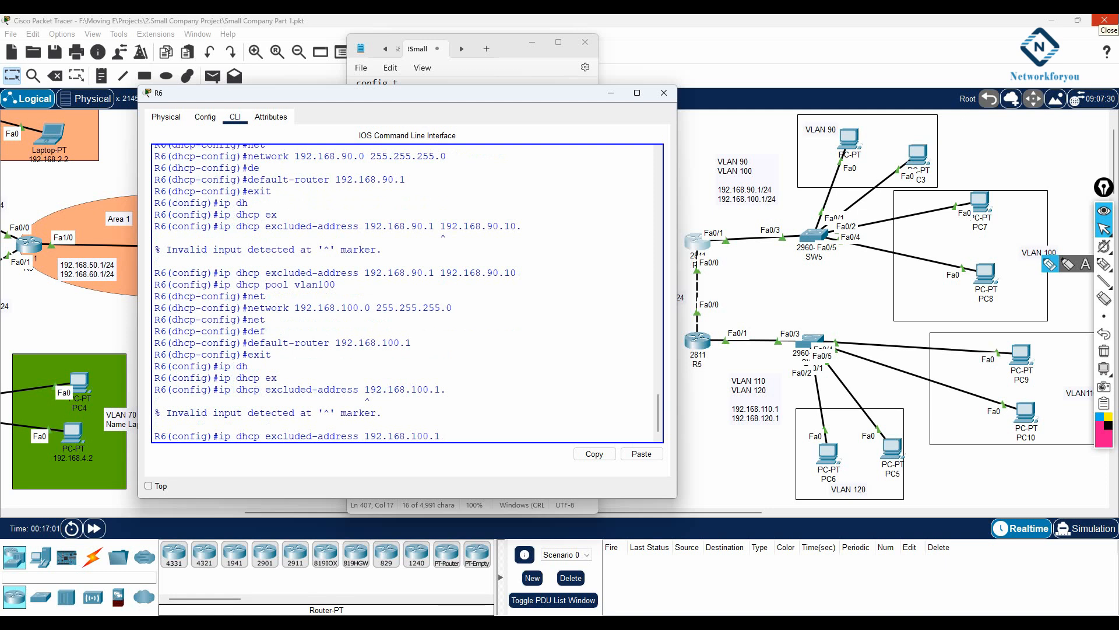
key(Return)
Step: Save R6's configuration from global configuration mode and return to privileged EXEC mode
text(do wr)
key(Return)
key(Return)
key(Return)
text(exit)
key(Return)
key(Return)
key(Return)
Step: Display R6's IP routing table, then write the configuration to memory once more
text(sh ip route)
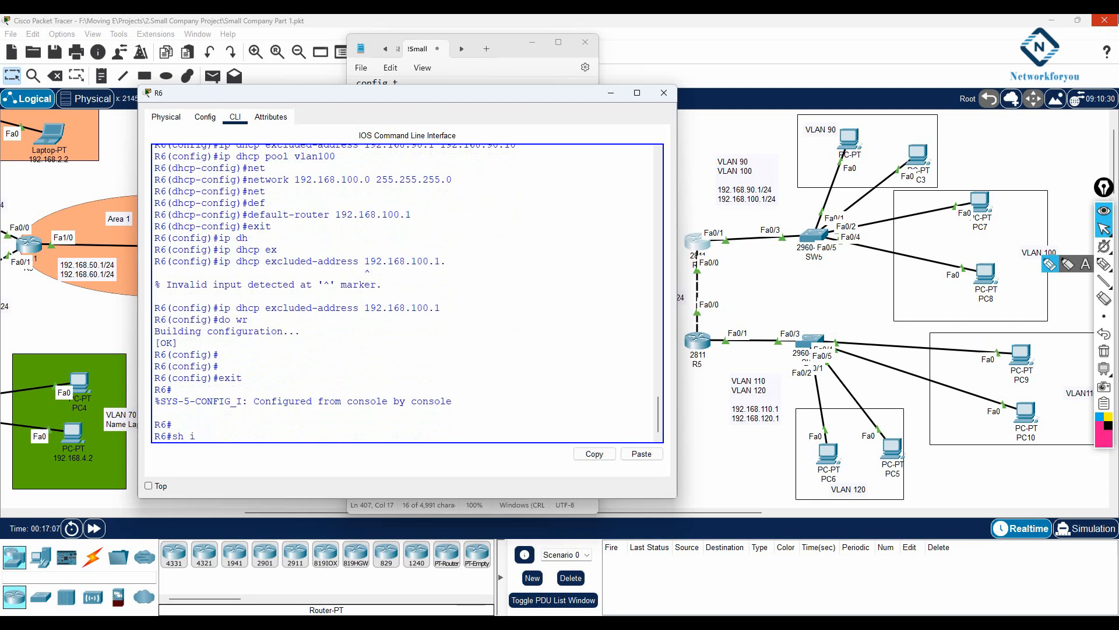
key(Return)
key(Return)
key(Return)
key(Return)
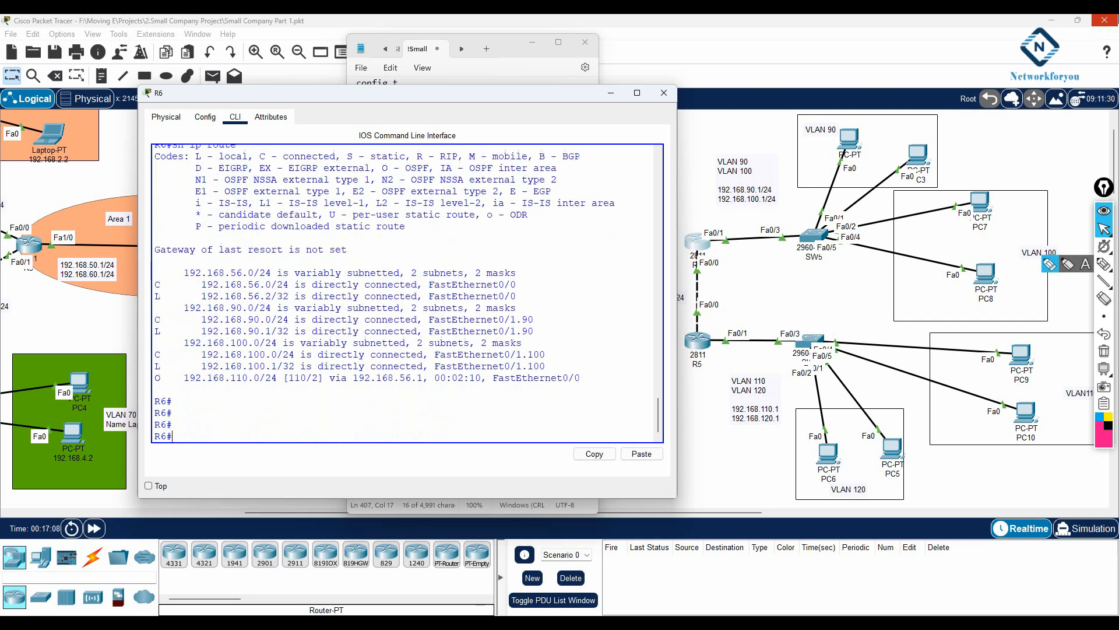
text(wr)
key(Return)
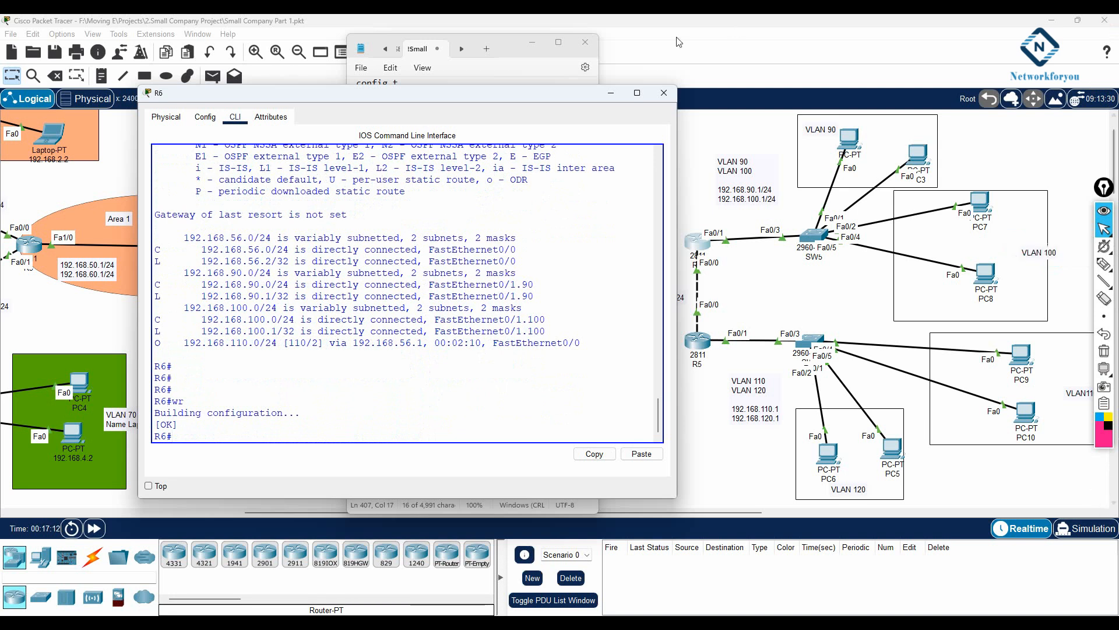
Step: Copy the vlan90 DHCP pool commands, from the pool line through default-router 192.168.90.1, out of R6's console history
click(609, 97)
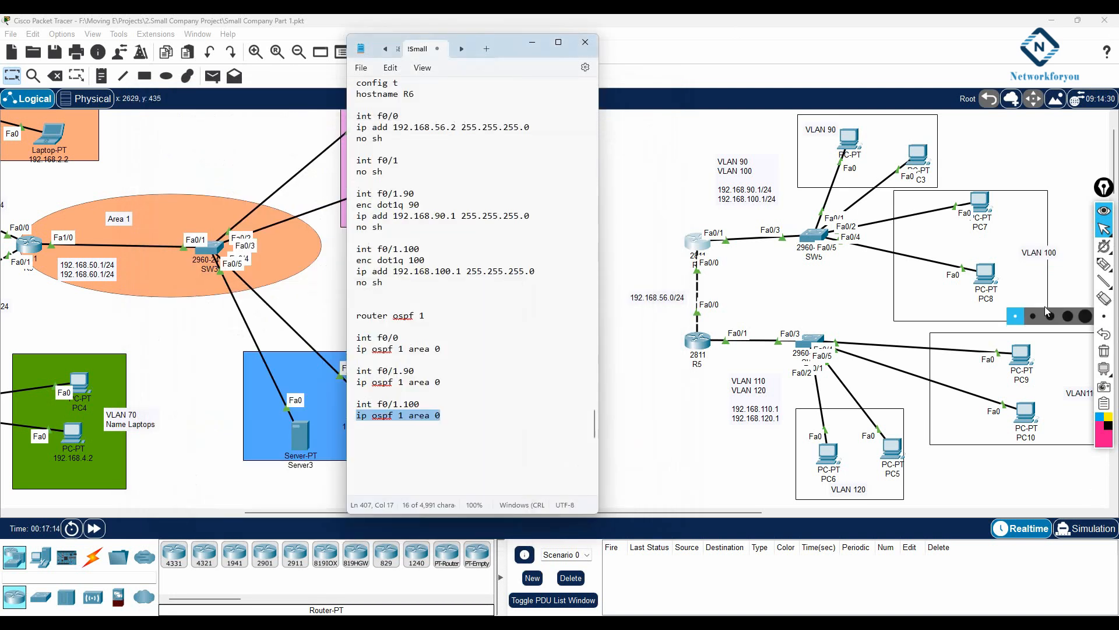
click(692, 248)
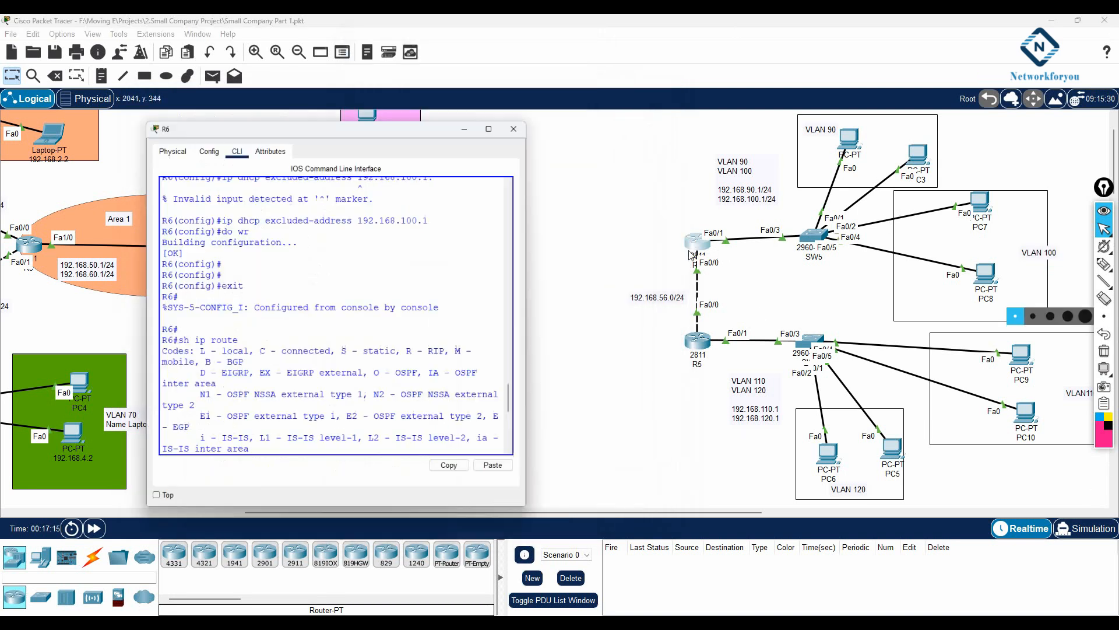
scroll(368, 260, up, 10)
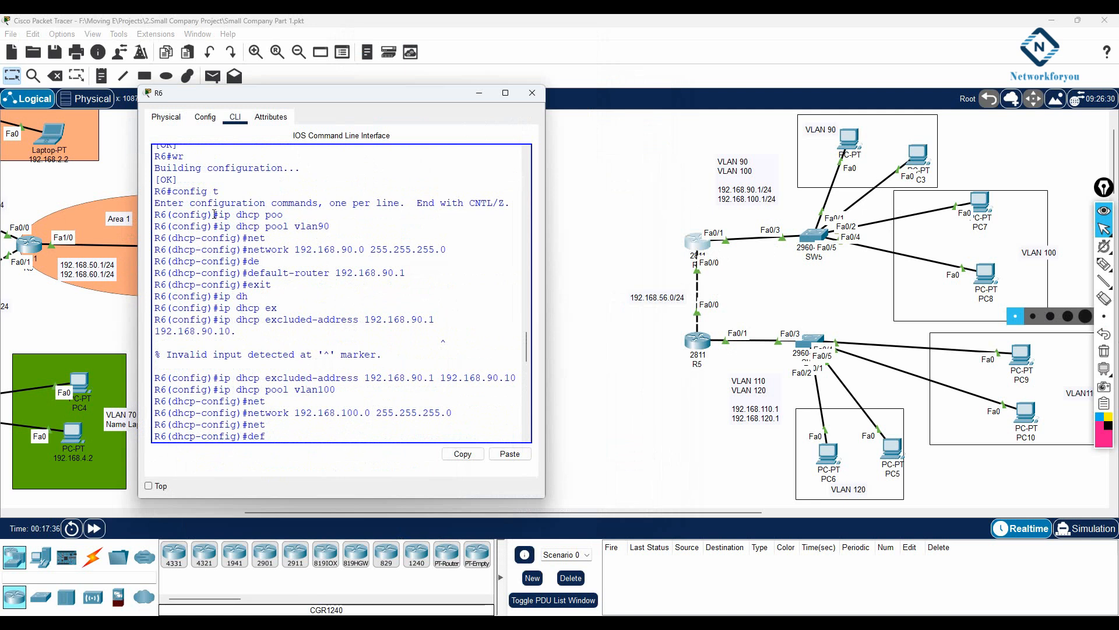
drag(224, 215, 426, 278)
key(Return)
scroll(392, 307, up, 15)
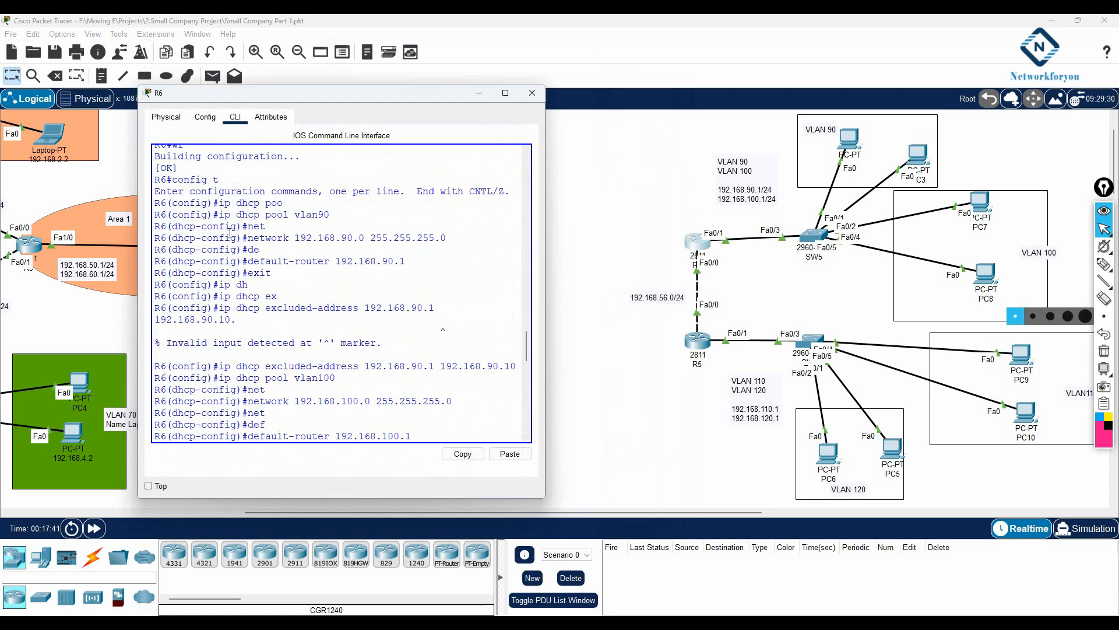
drag(221, 200, 412, 263)
right_click(412, 263)
click(434, 269)
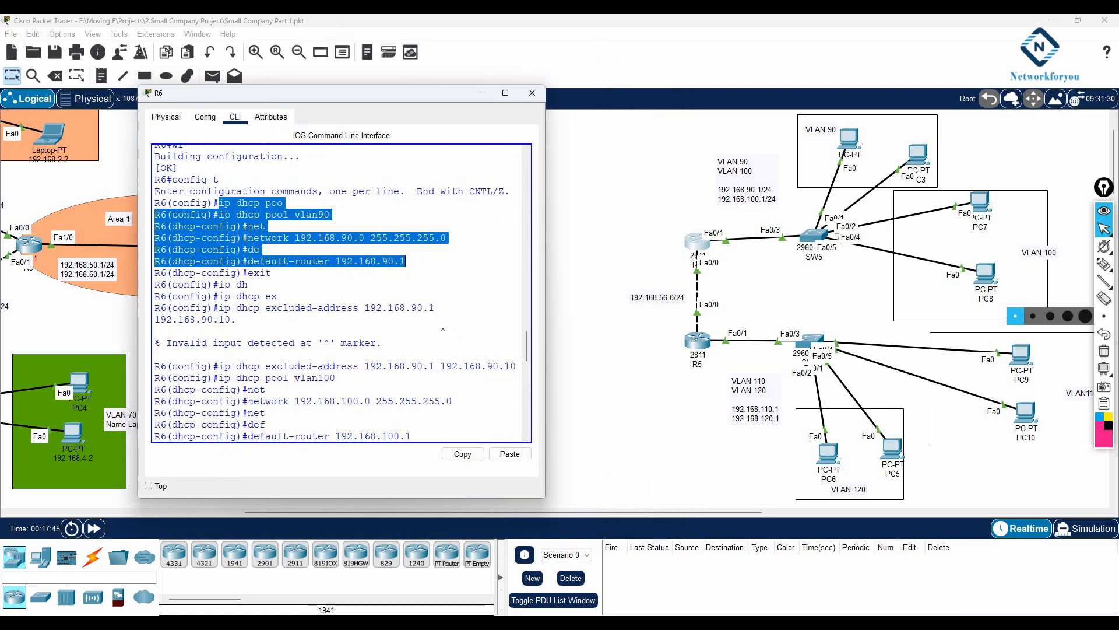
Step: Switch to the Notepad configuration notes and paste the copied DHCP commands below the f0/1.100 OSPF lines
click(233, 623)
scroll(422, 424, down, 1)
scroll(423, 423, up, 2)
scroll(423, 424, up, 4)
scroll(422, 424, up, 3)
scroll(423, 424, down, 5)
scroll(423, 424, down, 3)
click(423, 425)
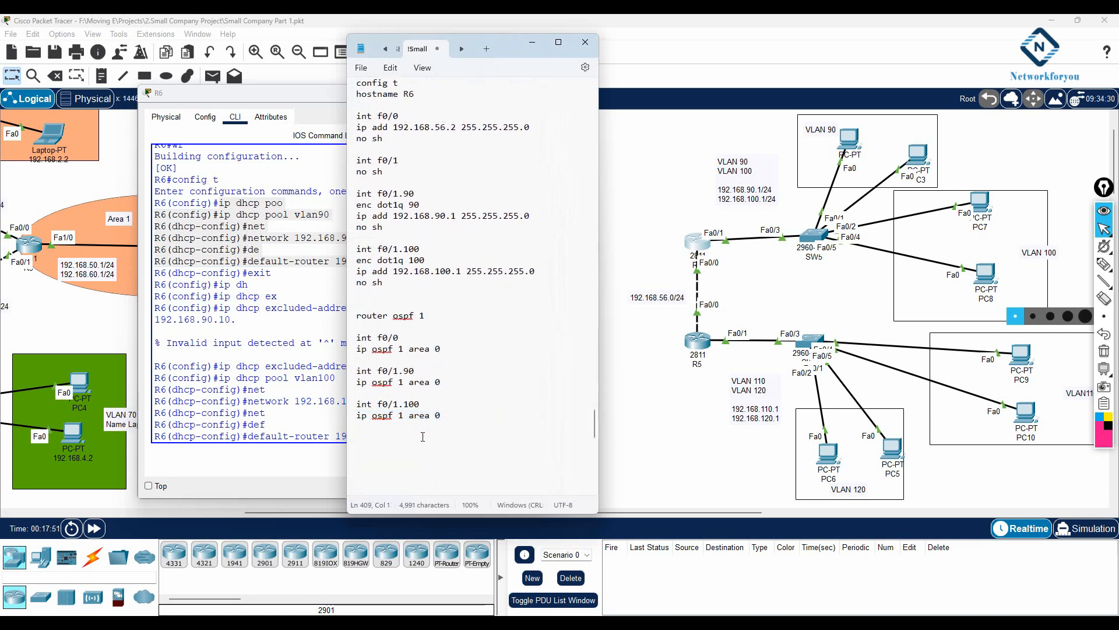
key(ctrl+v)
Step: Delete the R6 prompts and the incomplete command fragments from the pasted vlan90 DHCP lines
drag(413, 426, 342, 415)
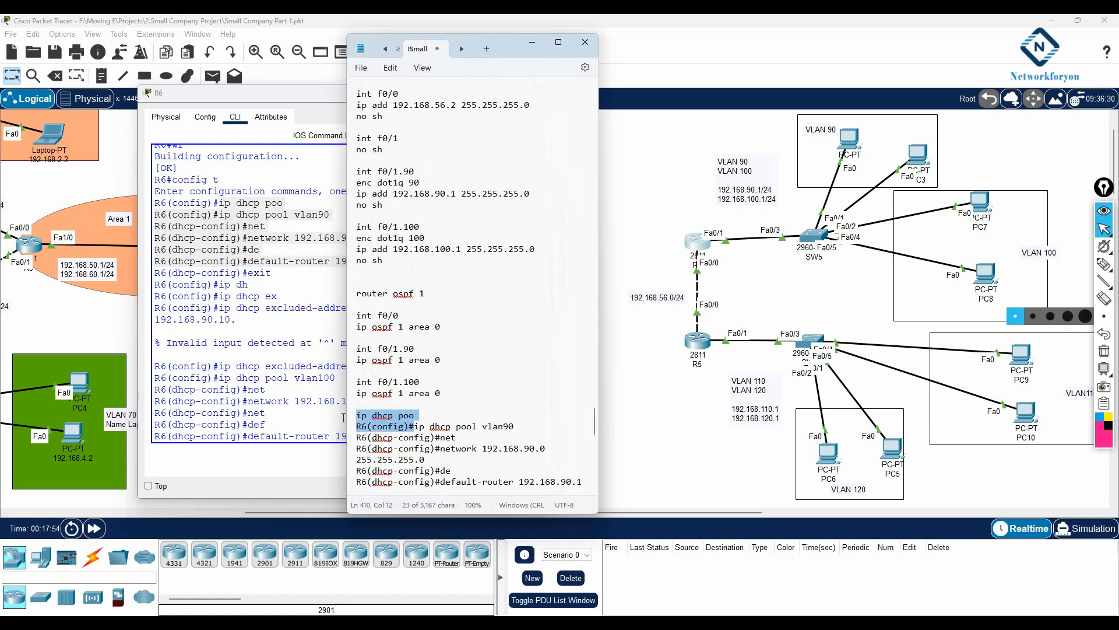
key(BackSpace)
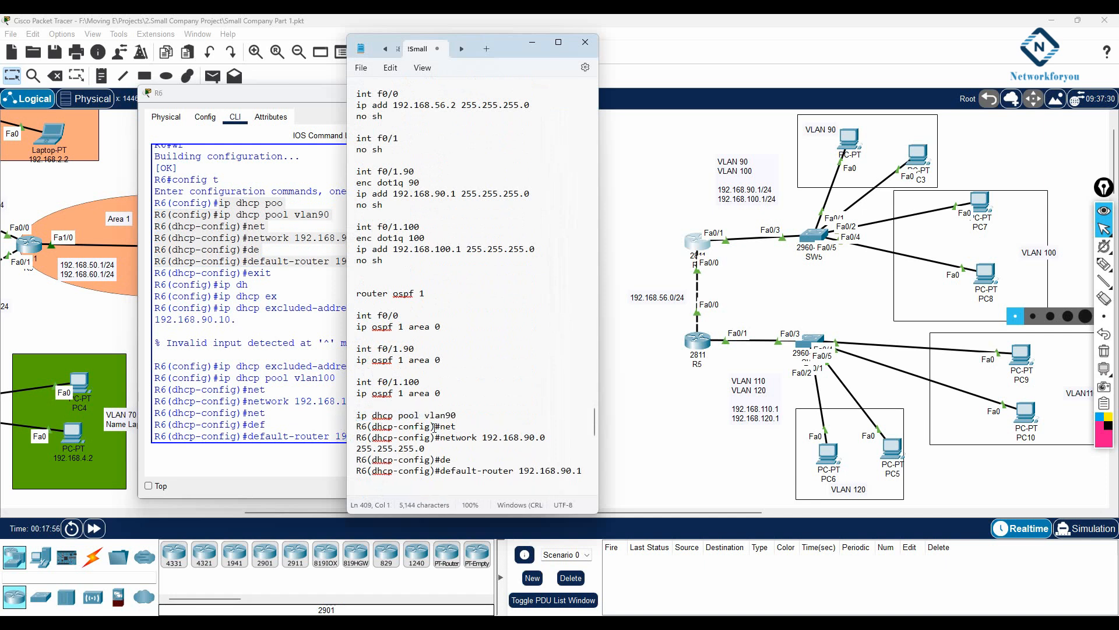
drag(455, 428, 357, 427)
key(BackSpace)
drag(440, 437, 352, 442)
key(BackSpace)
drag(454, 448, 352, 448)
key(BackSpace)
drag(441, 459, 350, 461)
key(BackSpace)
Step: Remove the blank lines between the pool, network and default-router commands of the vlan90 block
click(368, 440)
key(BackSpace)
click(373, 429)
key(ctrl+z)
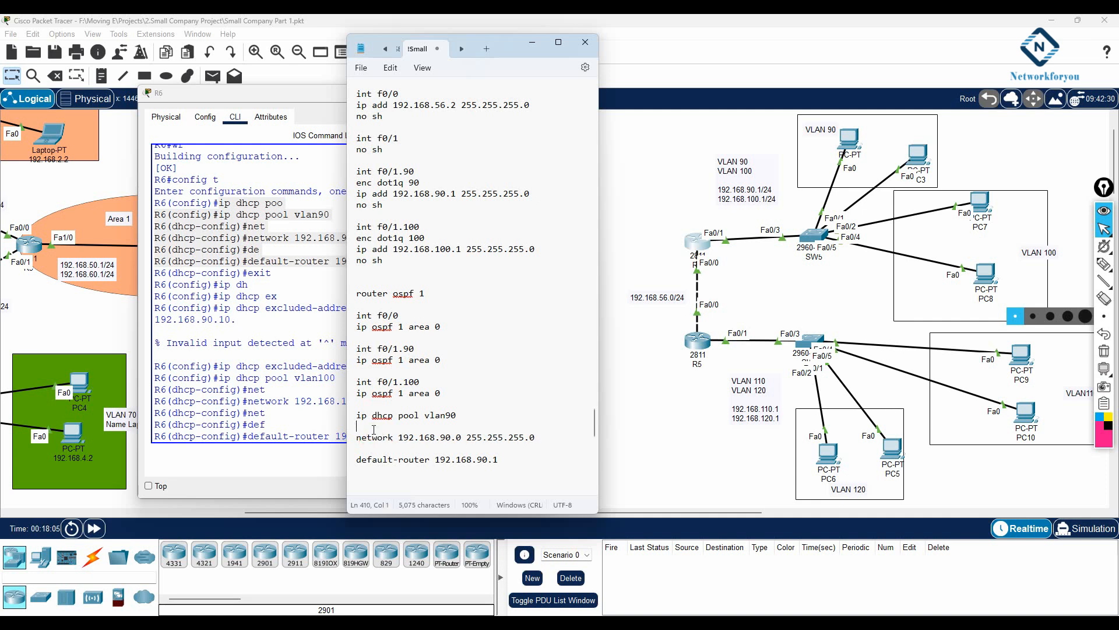
key(Delete)
click(375, 445)
key(Delete)
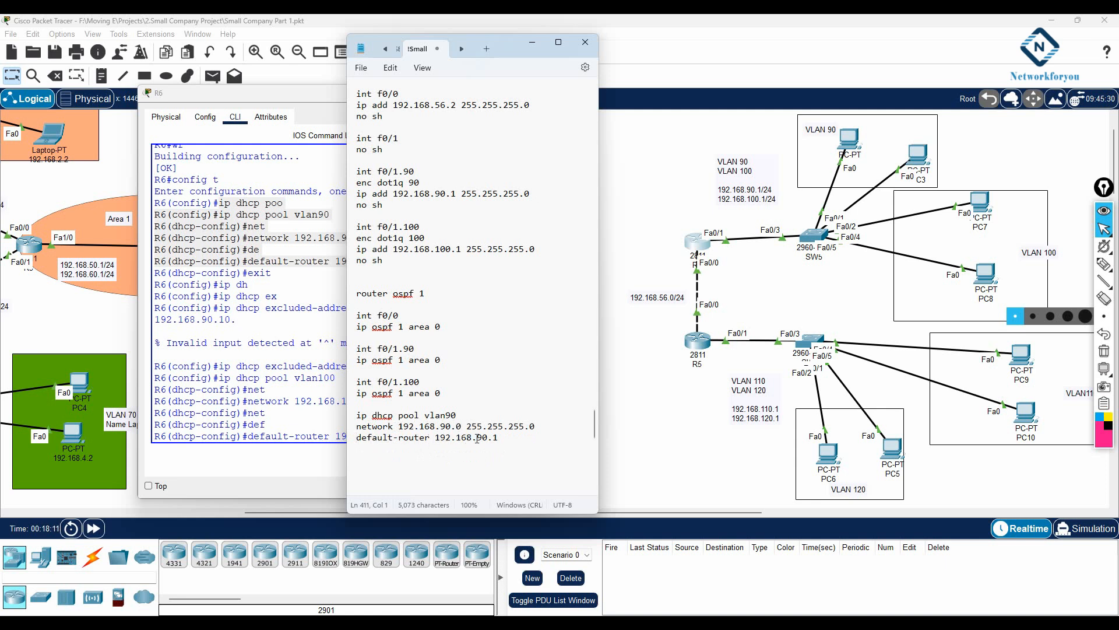
Step: Duplicate the three-line vlan90 DHCP block below itself and rename the copy's pool to vlan100
drag(528, 446, 338, 415)
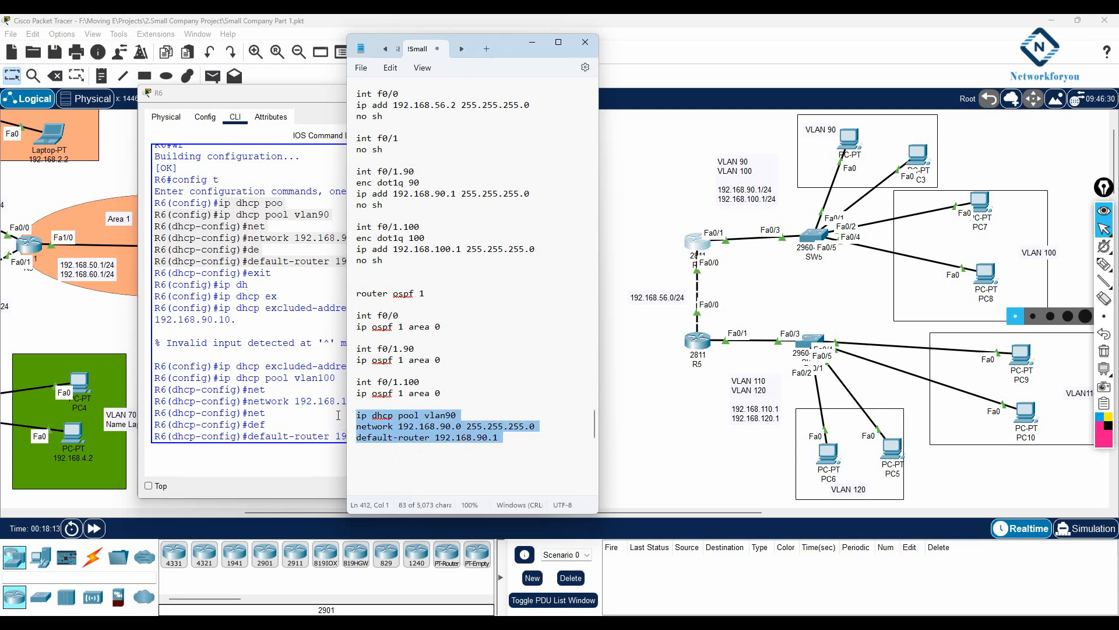
click(409, 470)
key(ctrl+v)
click(448, 447)
key(BackSpace)
text(10)
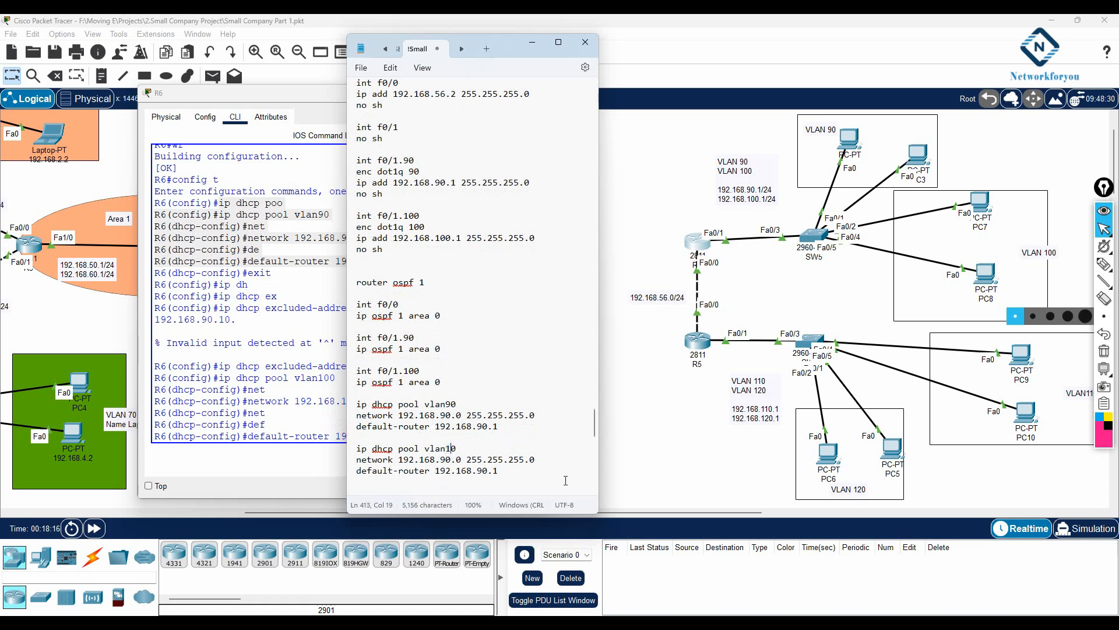
Step: Change the vlan100 block's network to 192.168.100.0 and its default router to 192.168.100.1
click(448, 460)
key(BackSpace)
text(10)
click(483, 471)
key(BackSpace)
text(10)
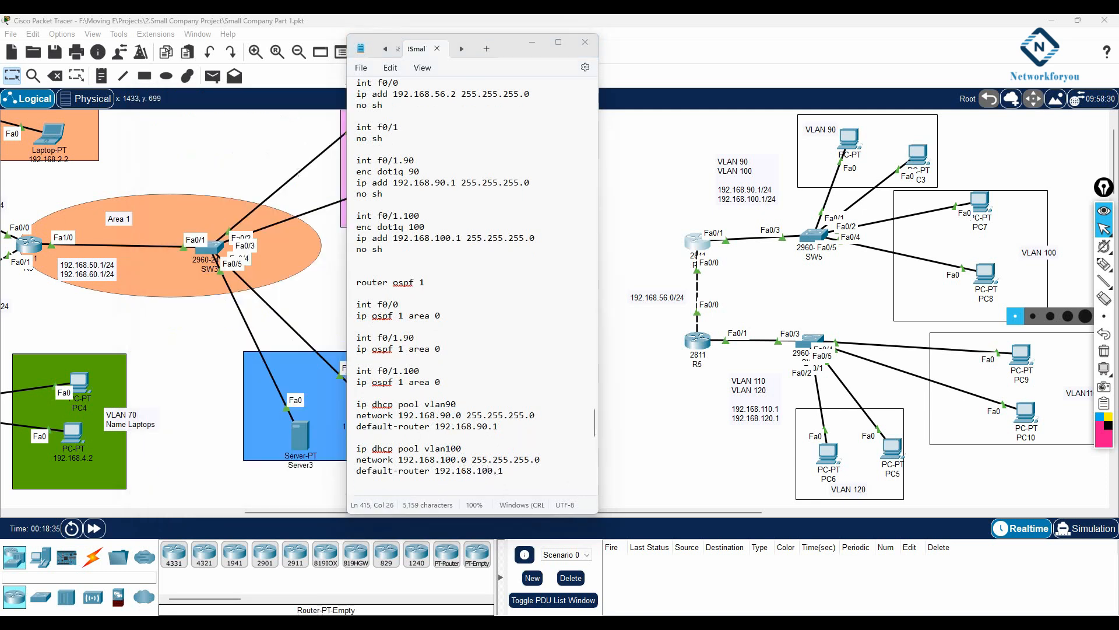
scroll(480, 404, down, 1)
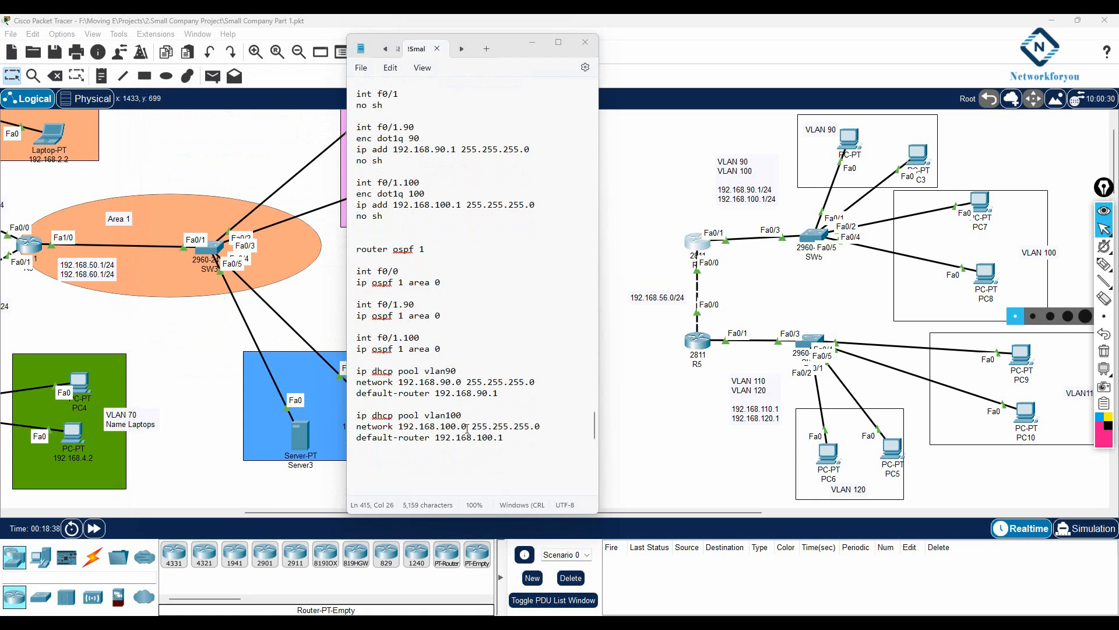
scroll(466, 420, up, 3)
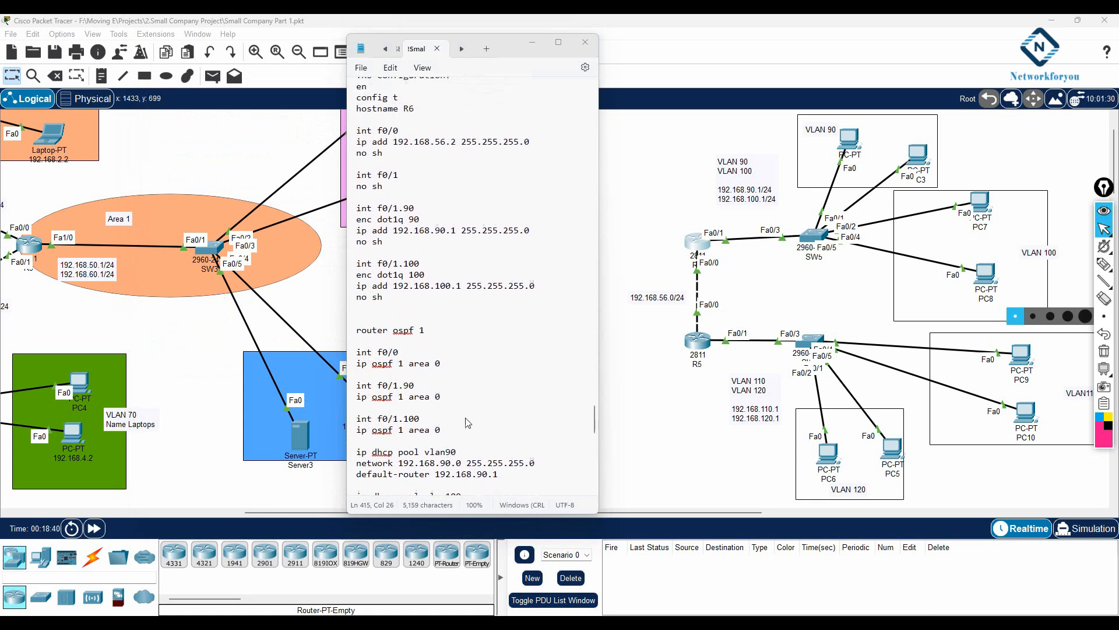
Step: Copy the vlan90 and vlan100 DHCP blocks from the R6 notes to the end of the R5 configuration section
scroll(466, 421, down, 5)
drag(503, 403, 356, 338)
right_click(394, 361)
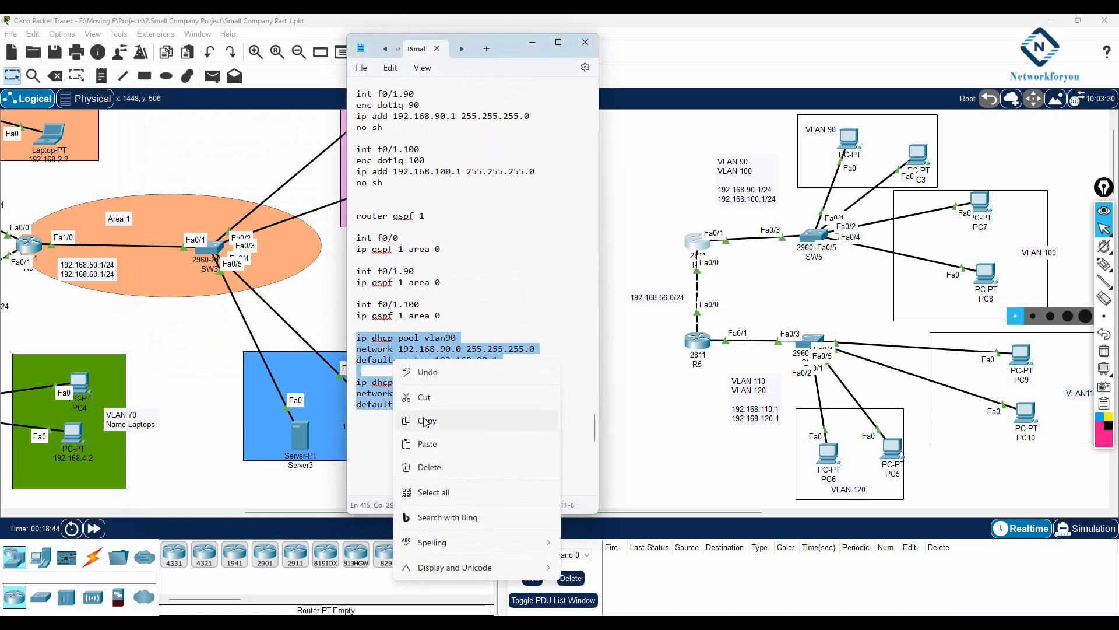
click(426, 420)
scroll(463, 321, up, 11)
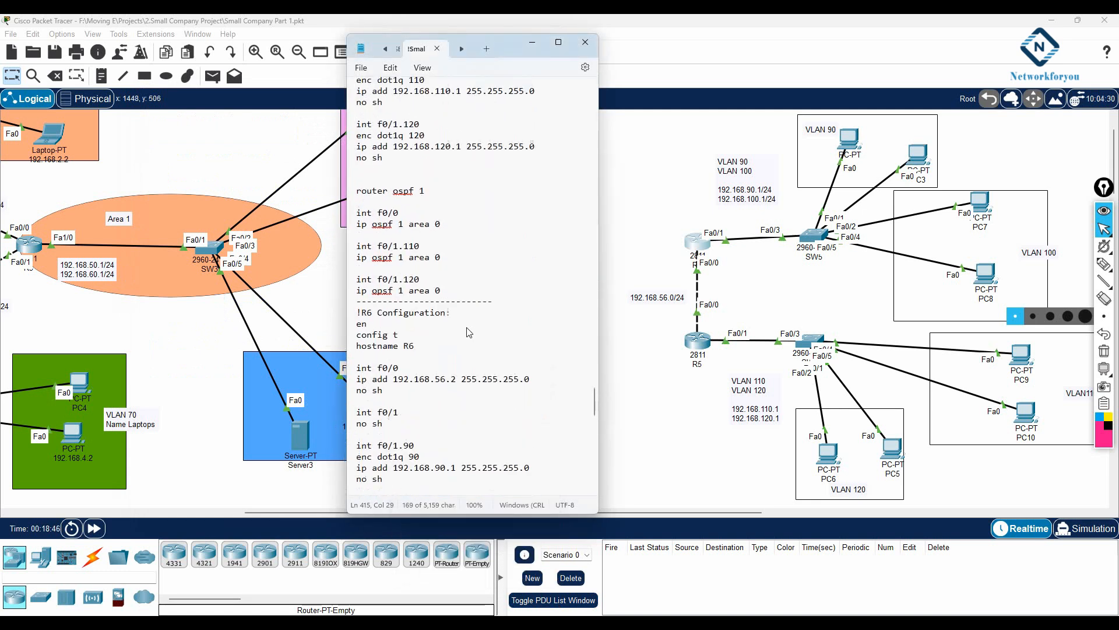
click(464, 320)
key(Return)
key(Return)
key(Return)
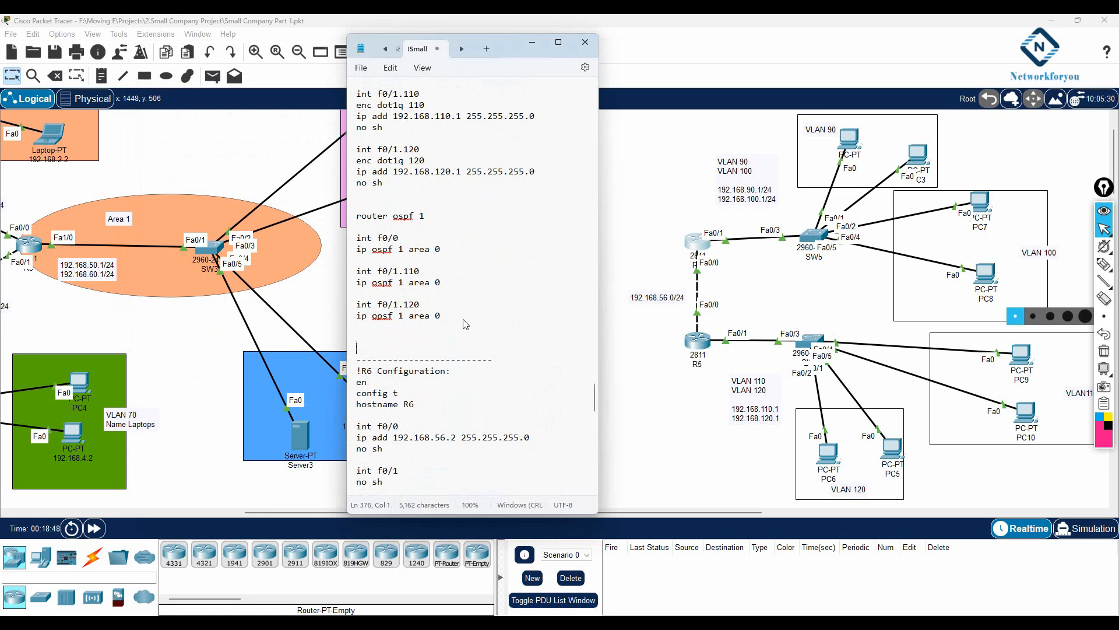
key(ctrl+v)
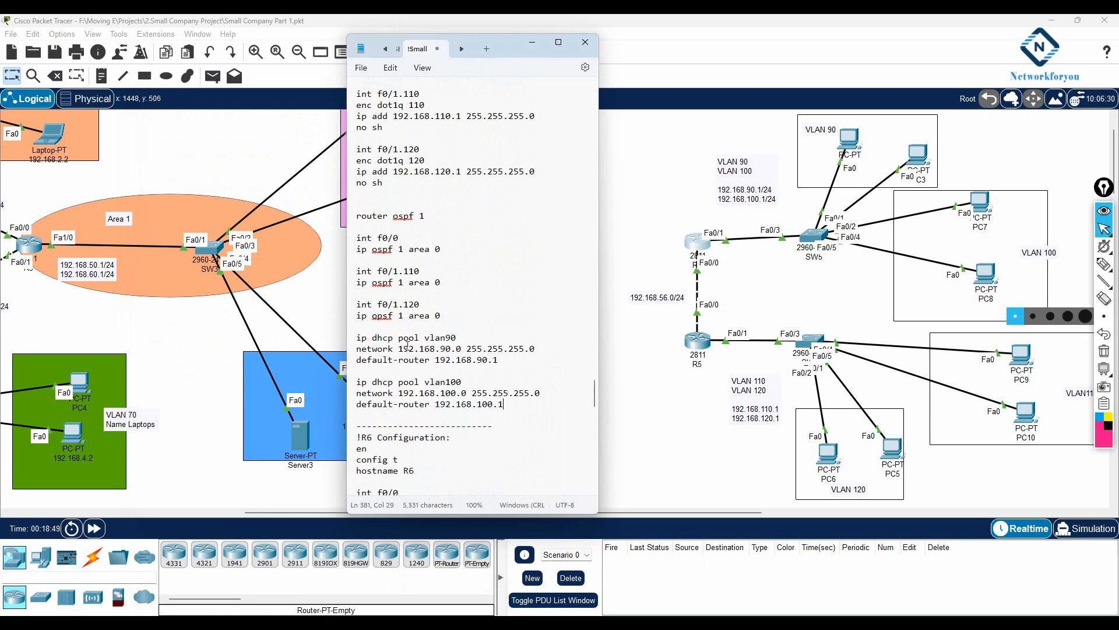
Step: Change the first copied block in the R5 section to pool vlan110, network 192.168.110.0 and default router 192.168.110.1
scroll(463, 332, up, 3)
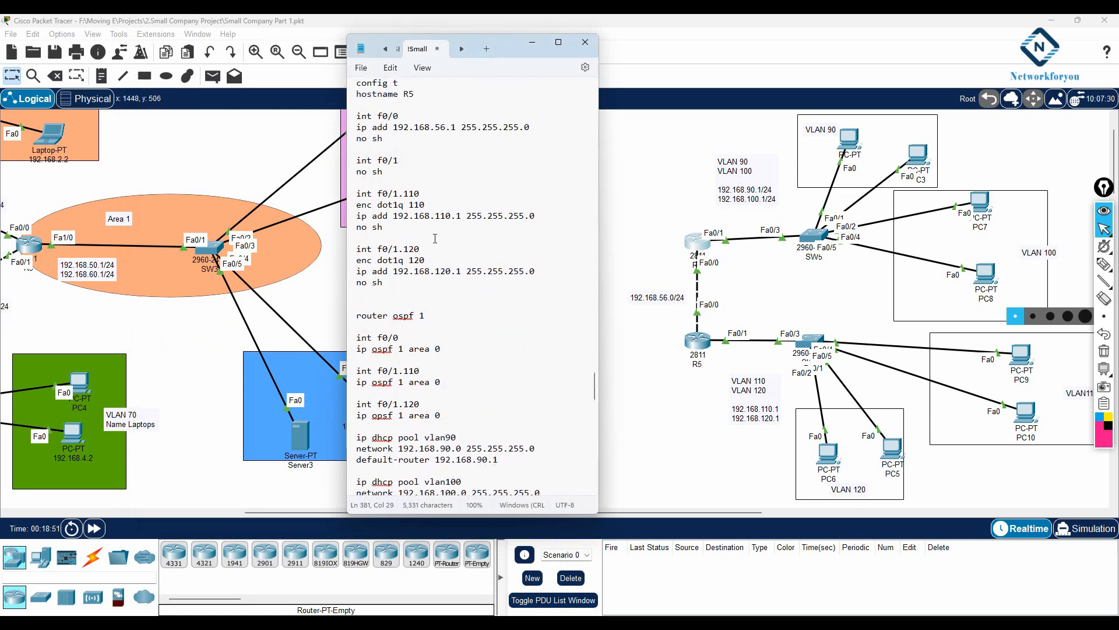
scroll(446, 381, down, 2)
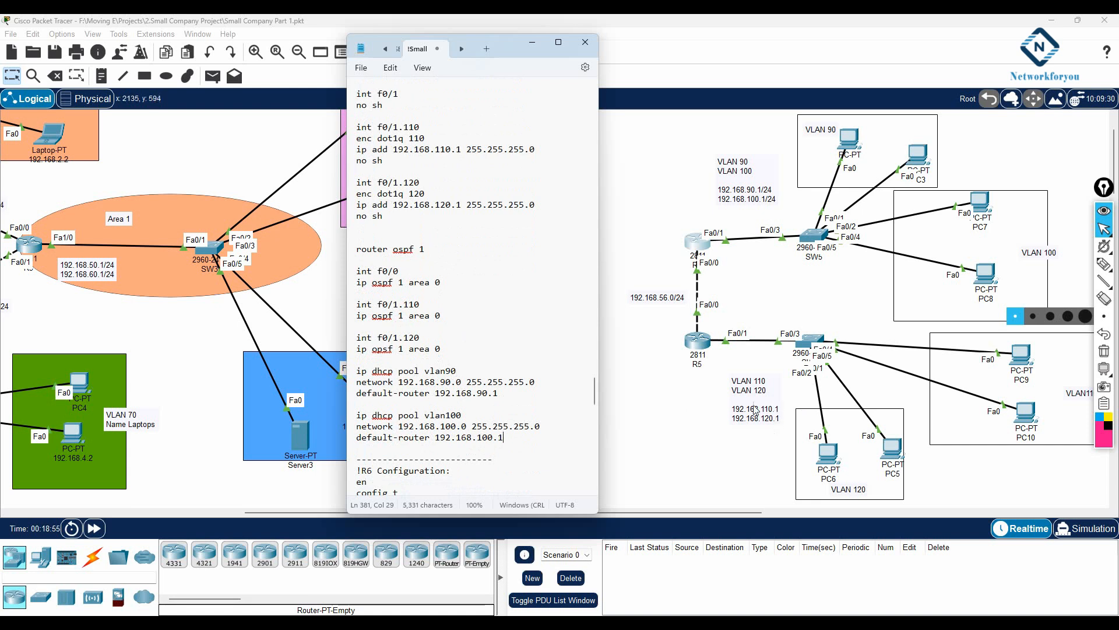
click(451, 371)
key(BackSpace)
text(110)
key(Delete)
drag(446, 371, 490, 393)
text(110)
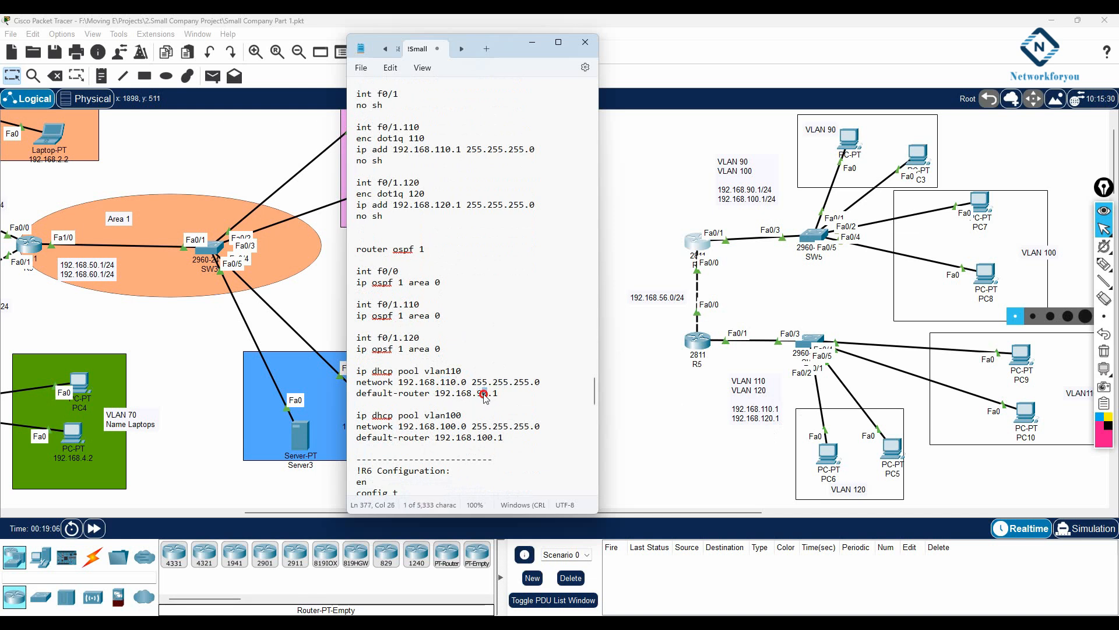
text(110)
Step: Change the second copied block to pool vlan120, network 192.168.120.0 and default router 192.168.120.1, and save the notes
text(2)
drag(450, 416, 478, 438)
key(ctrl+v)
key(ctrl+v)
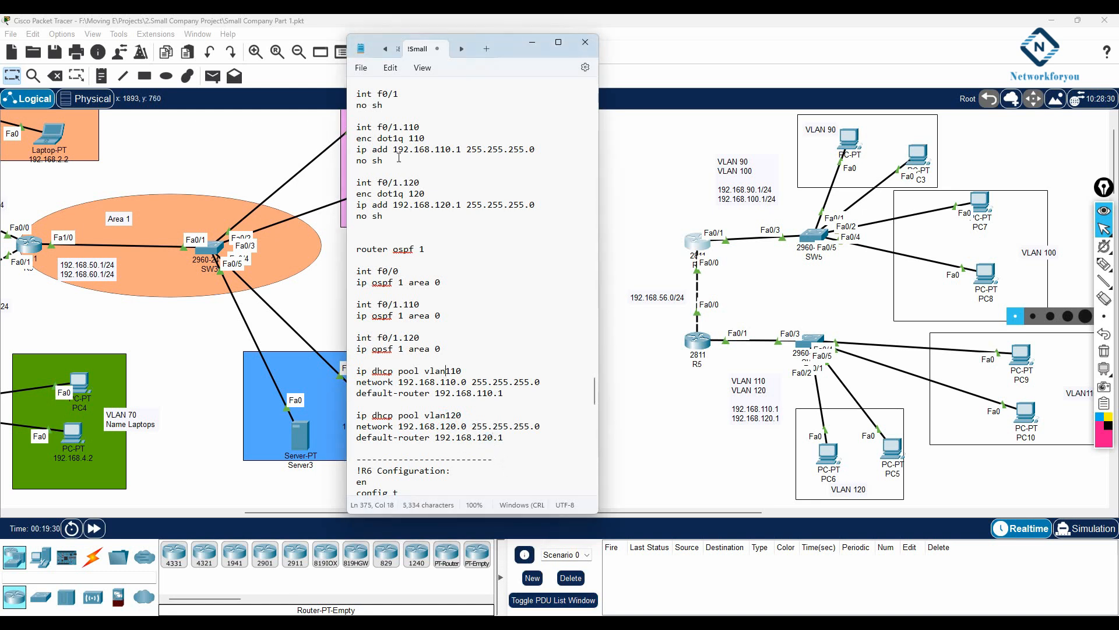
click(361, 68)
click(379, 145)
Step: Copy the vlan110 and vlan120 DHCP blocks from the notes and open router R5's command line in Packet Tracer
drag(516, 447, 394, 391)
drag(343, 365, 340, 379)
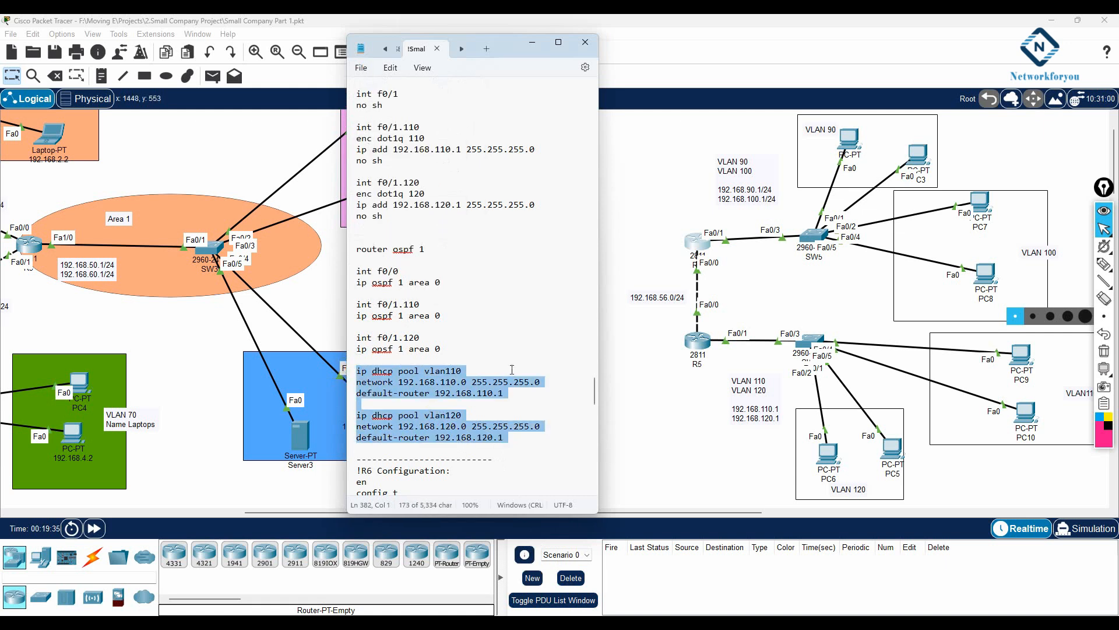
click(697, 343)
click(600, 358)
key(Return)
key(Return)
key(Return)
key(Return)
key(Return)
key(Return)
key(Return)
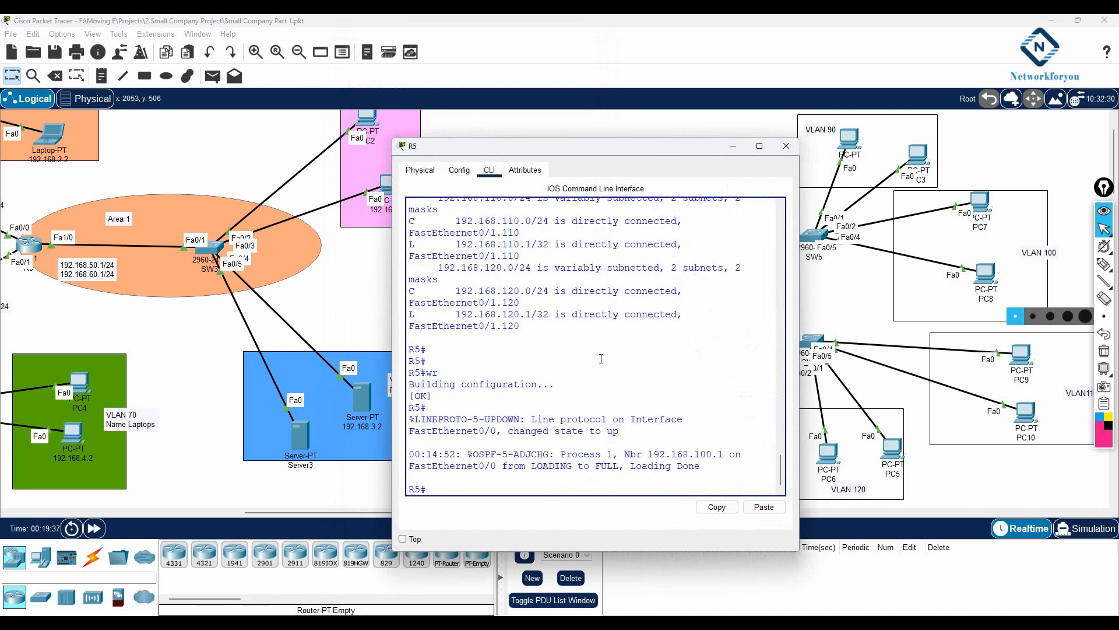
Step: Enter global configuration mode on R5 and paste the vlan110 and vlan120 DHCP pool commands
text(conf)
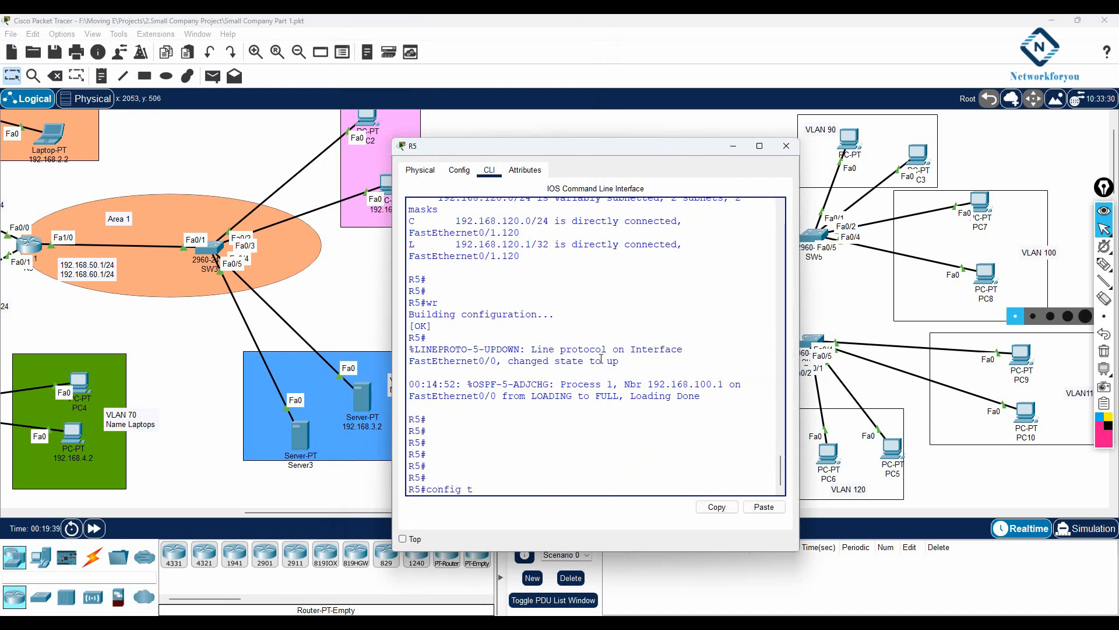
text(ig t)
key(Return)
right_click(600, 359)
click(610, 380)
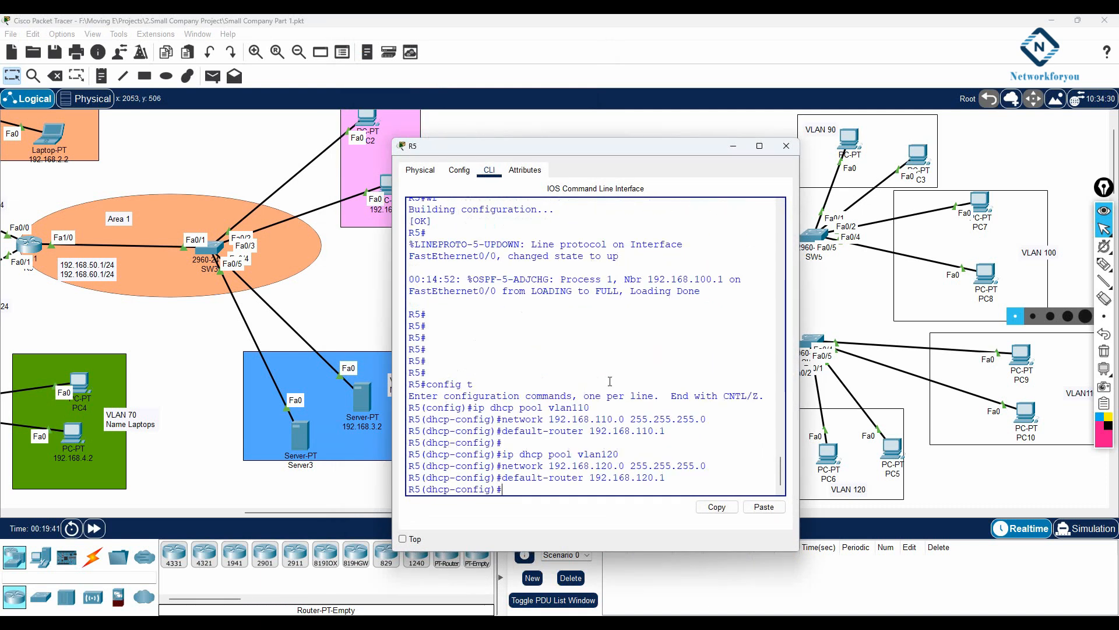
Step: Leave configuration mode on R5, save its running configuration with wr, and close the router window
key(ctrl+z)
key(Return)
text(wr)
key(Return)
key(Return)
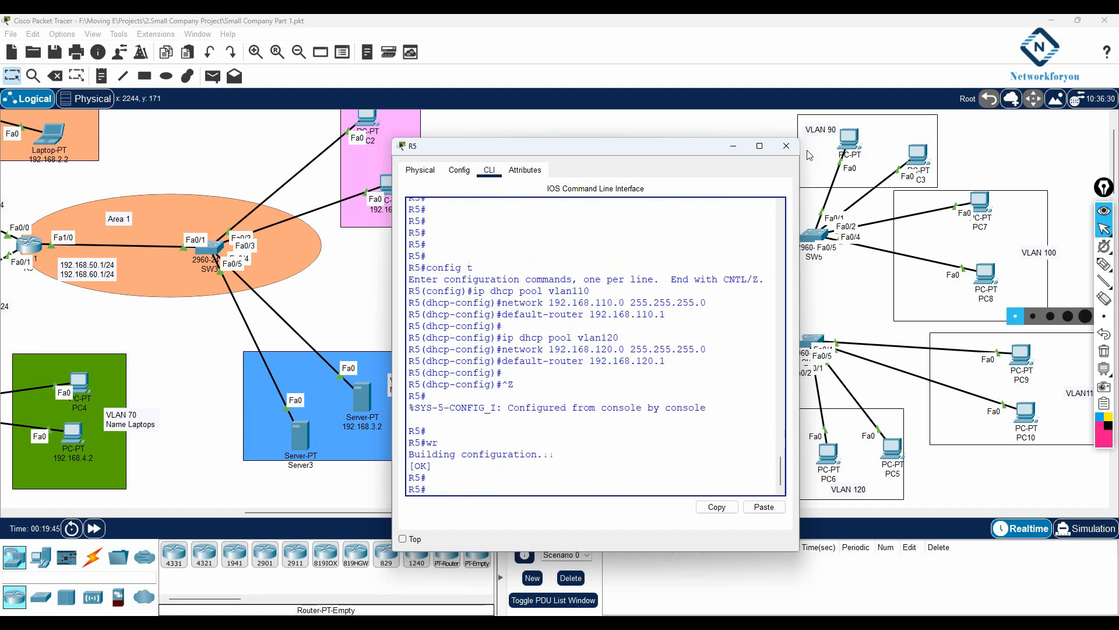
click(786, 146)
Step: Save the Packet Tracer project, and switch to Notepad to save the configuration notes
click(54, 55)
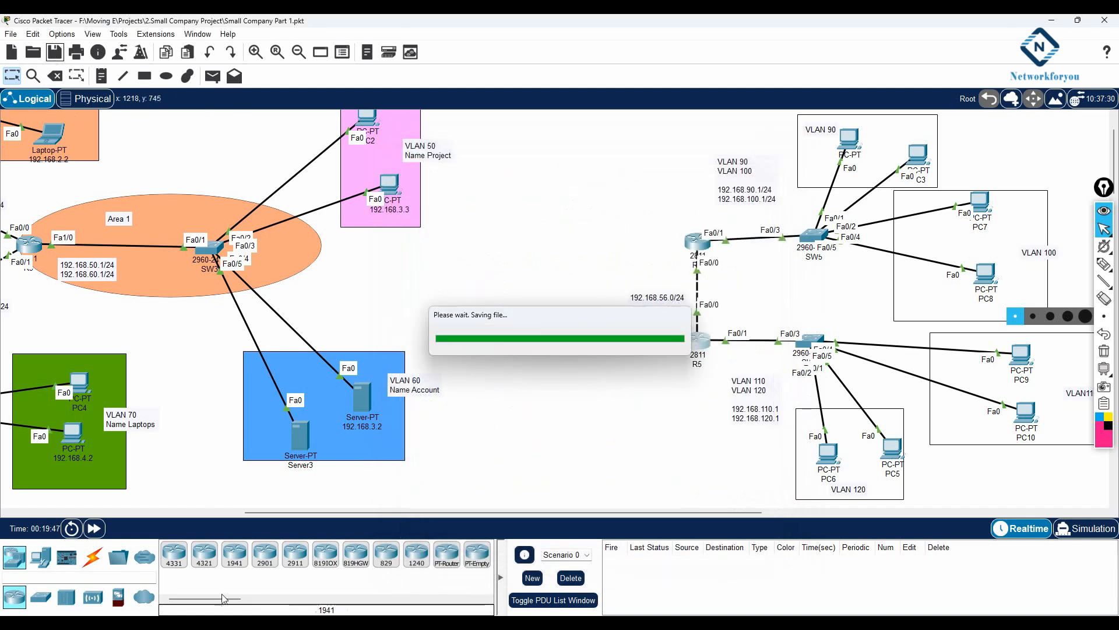
key(alt+Tab)
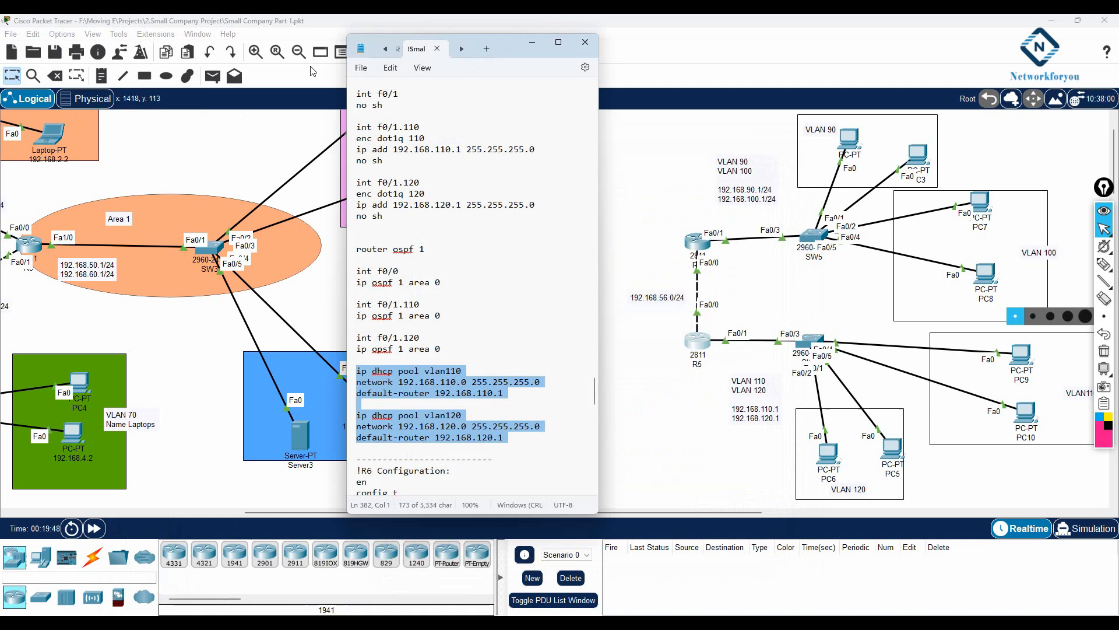
click(362, 67)
click(369, 149)
click(584, 219)
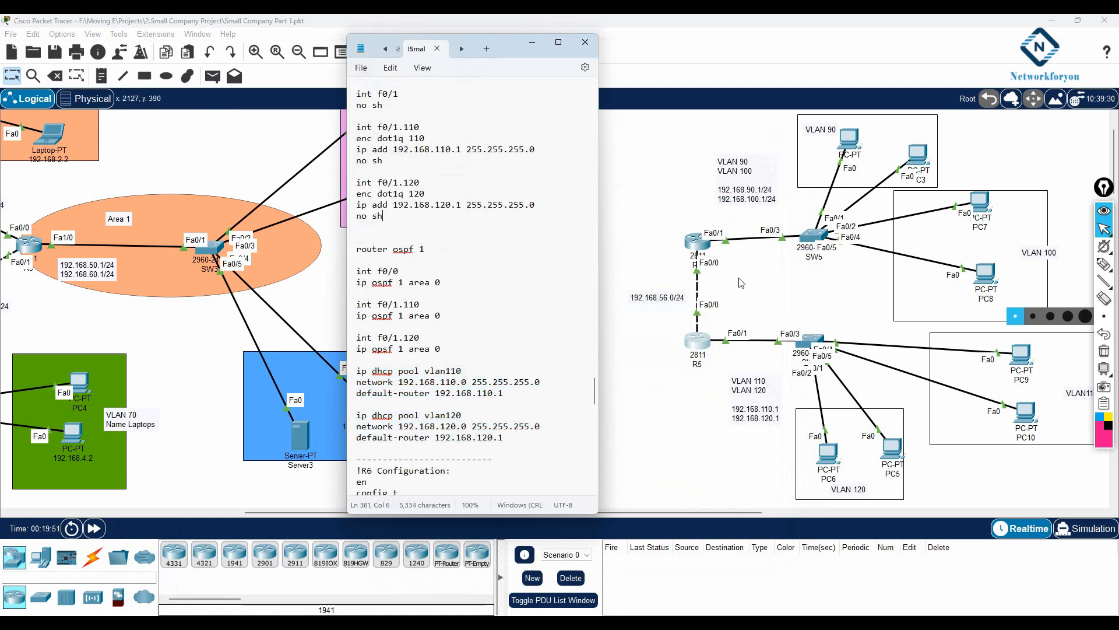
Step: Open PC1's IP configuration in Packet Tracer and request an address for FastEthernet0 through DHCP
click(843, 268)
click(853, 142)
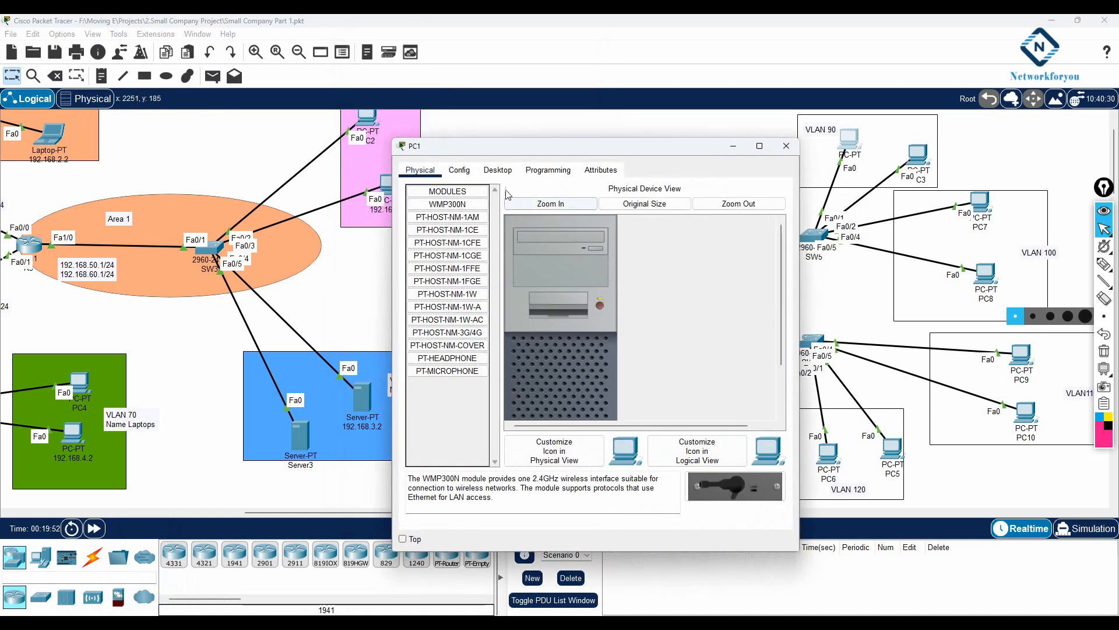
click(500, 176)
click(446, 223)
click(423, 237)
drag(506, 148, 288, 90)
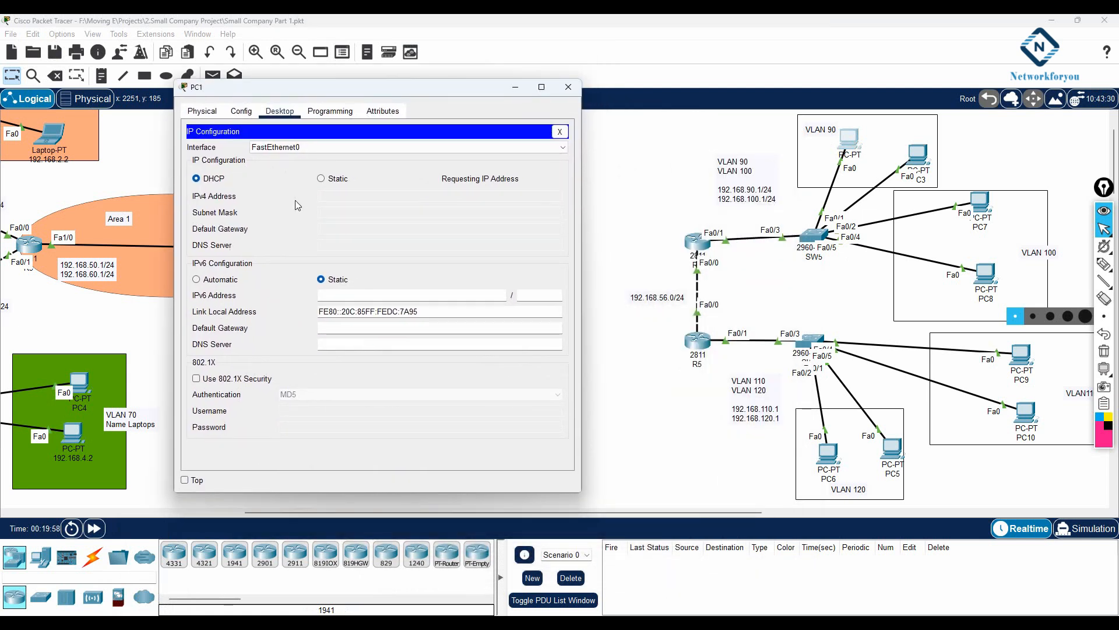
click(322, 179)
click(202, 180)
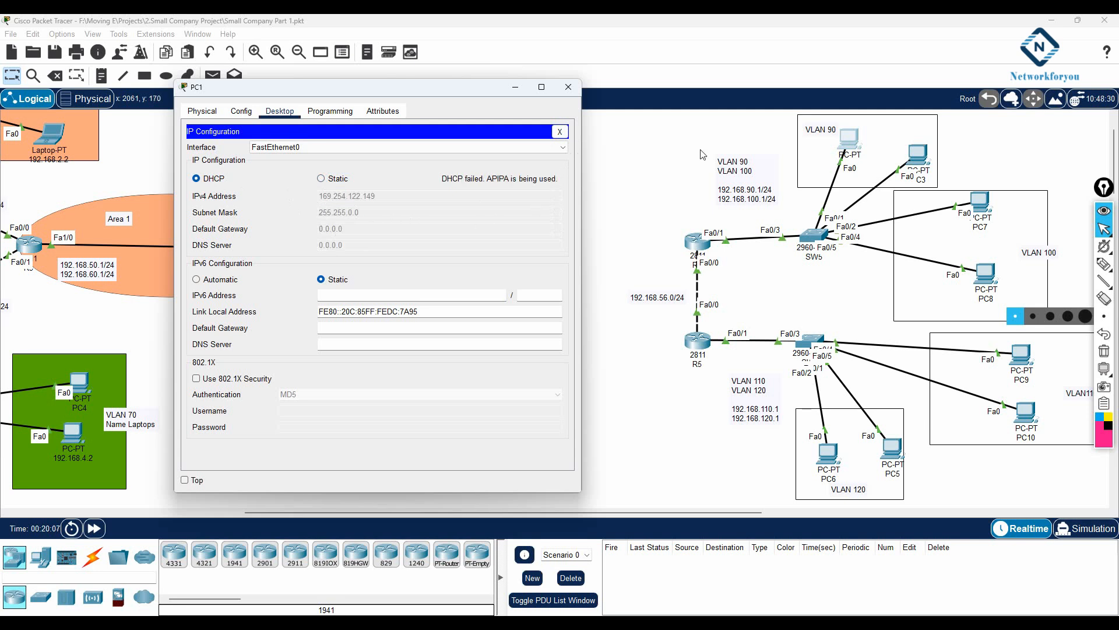
Step: Set PC3's IP configuration to DHCP and close the PC's window
click(918, 155)
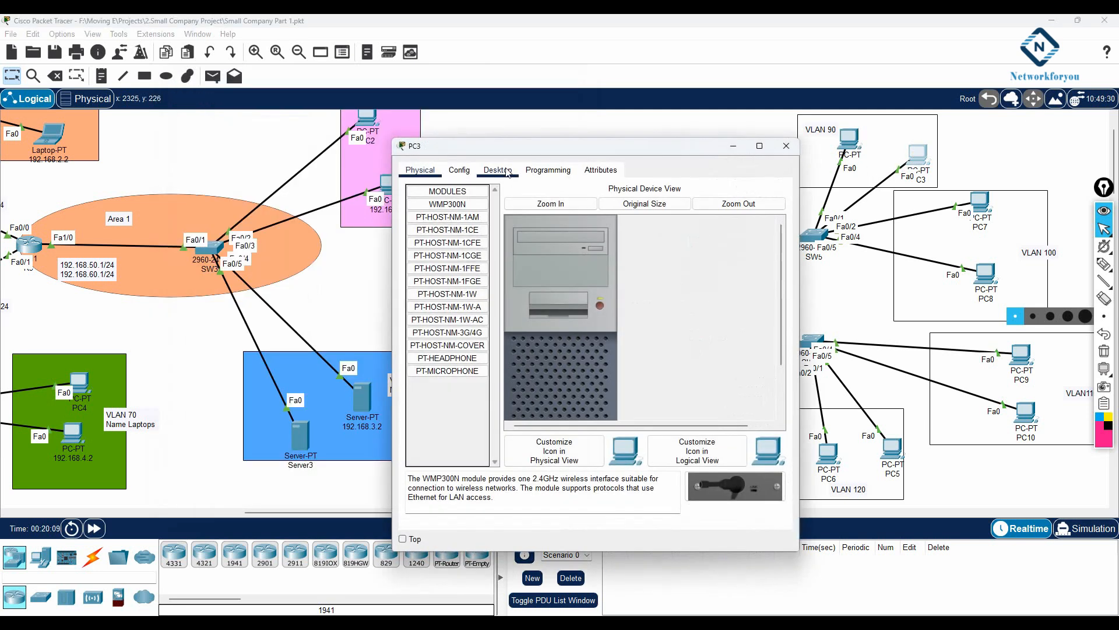
click(498, 169)
click(443, 216)
click(414, 237)
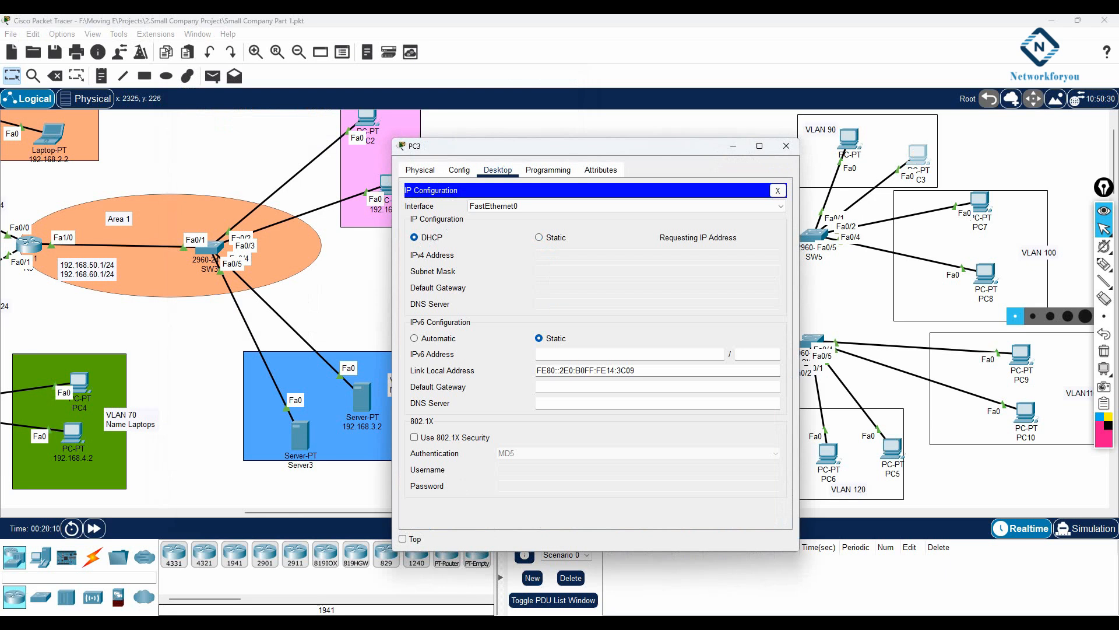
click(786, 146)
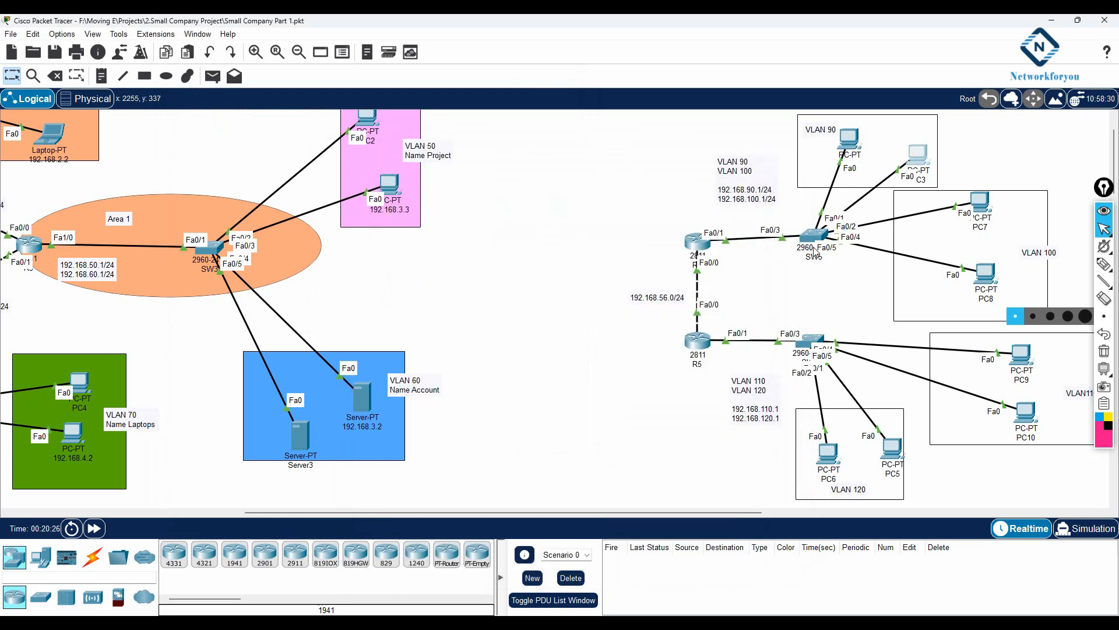
Step: Look through the notes above the R5 section, and open switch SW5's command line in Packet Tracer
key(alt+Tab)
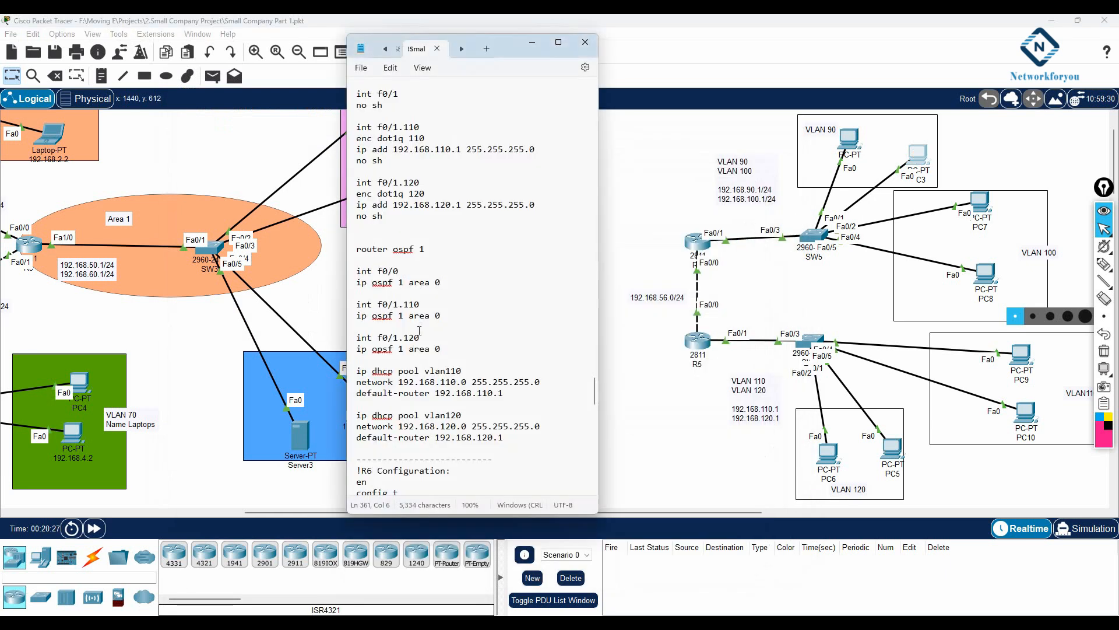
scroll(423, 331, up, 4)
scroll(423, 331, up, 10)
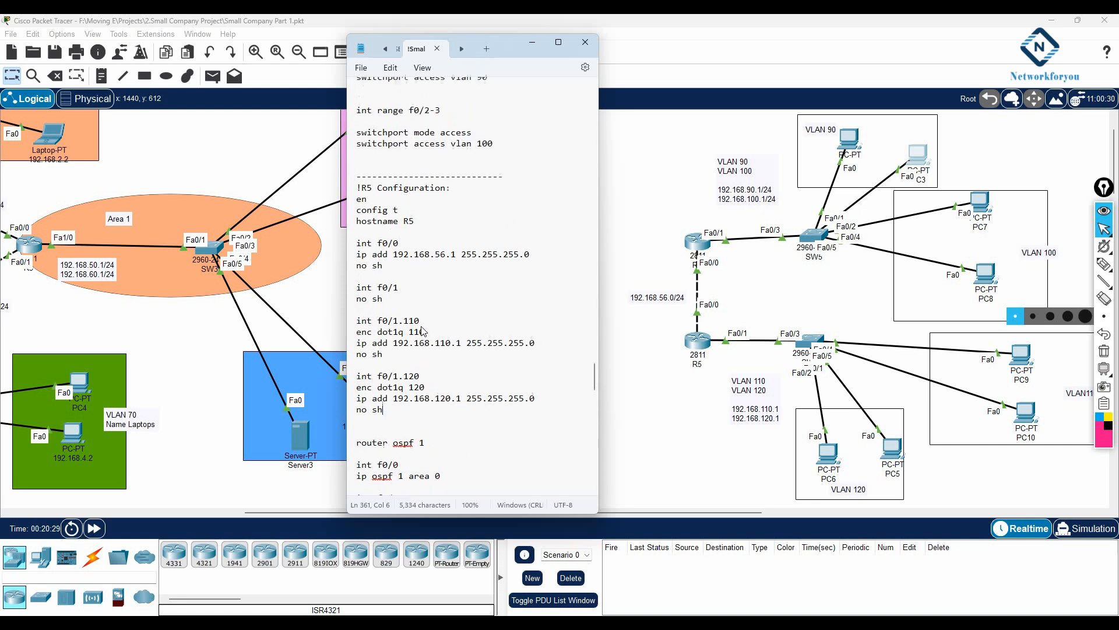
click(815, 236)
click(489, 170)
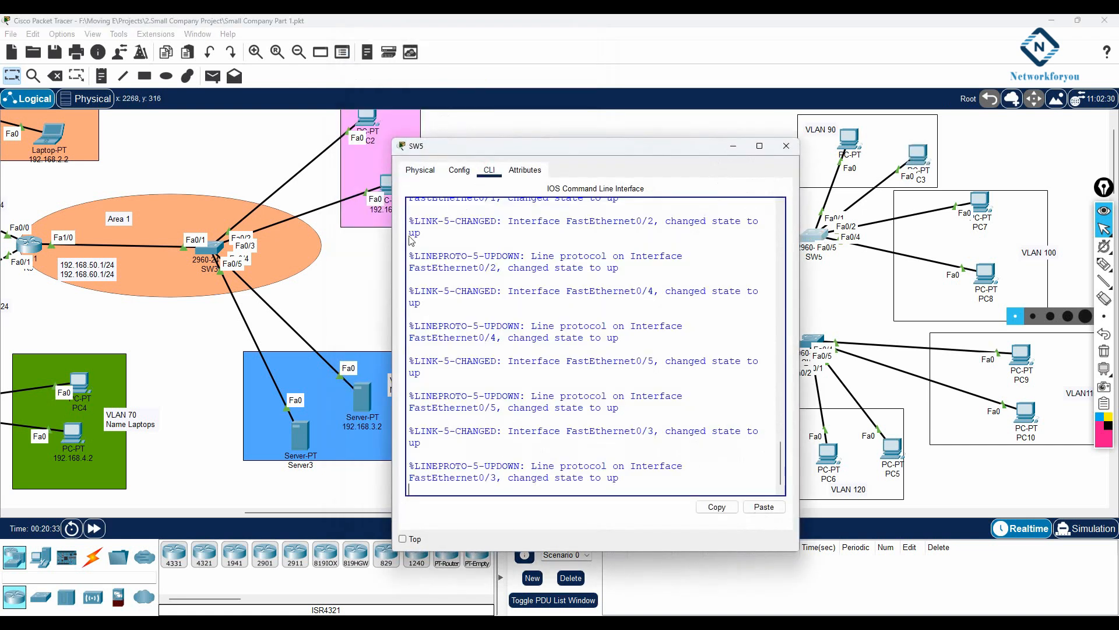
drag(390, 245, 238, 245)
drag(495, 153, 370, 135)
key(Return)
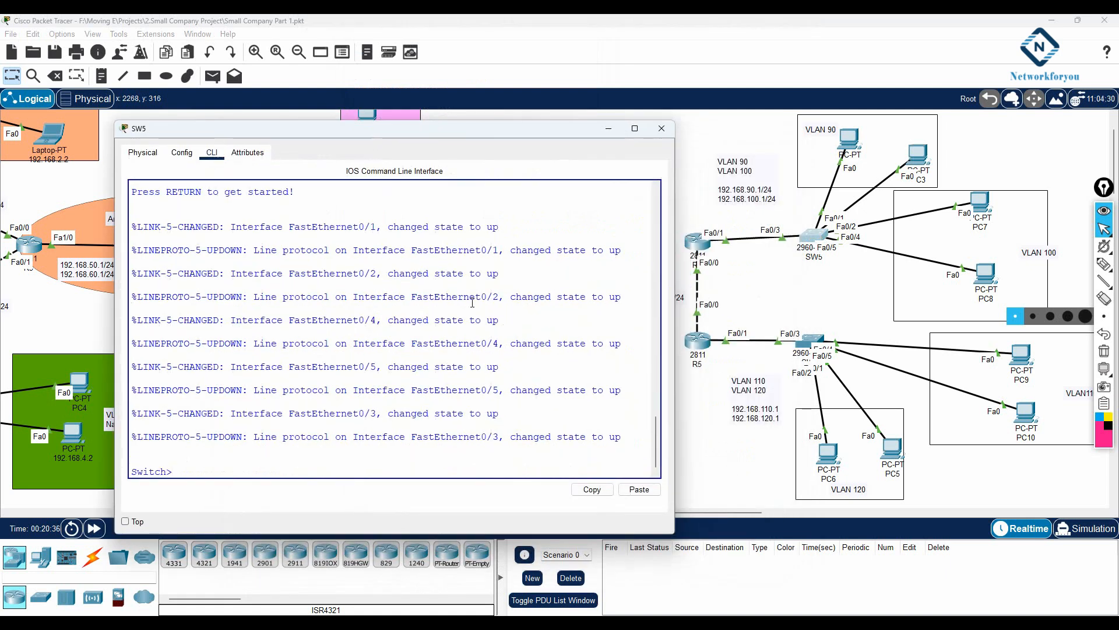
Step: Enter global configuration mode on the VLAN 90/100 switch and set its hostname to SW5
text(en)
key(Return)
text(confi)
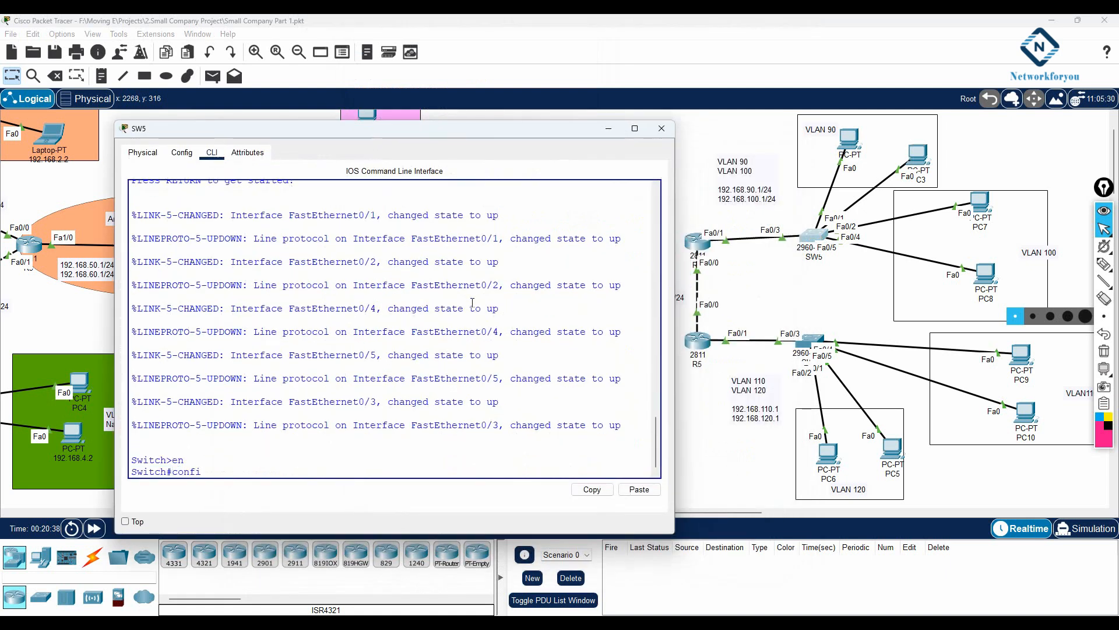
text(g t)
key(Return)
text(host)
key(Tab)
text(S)
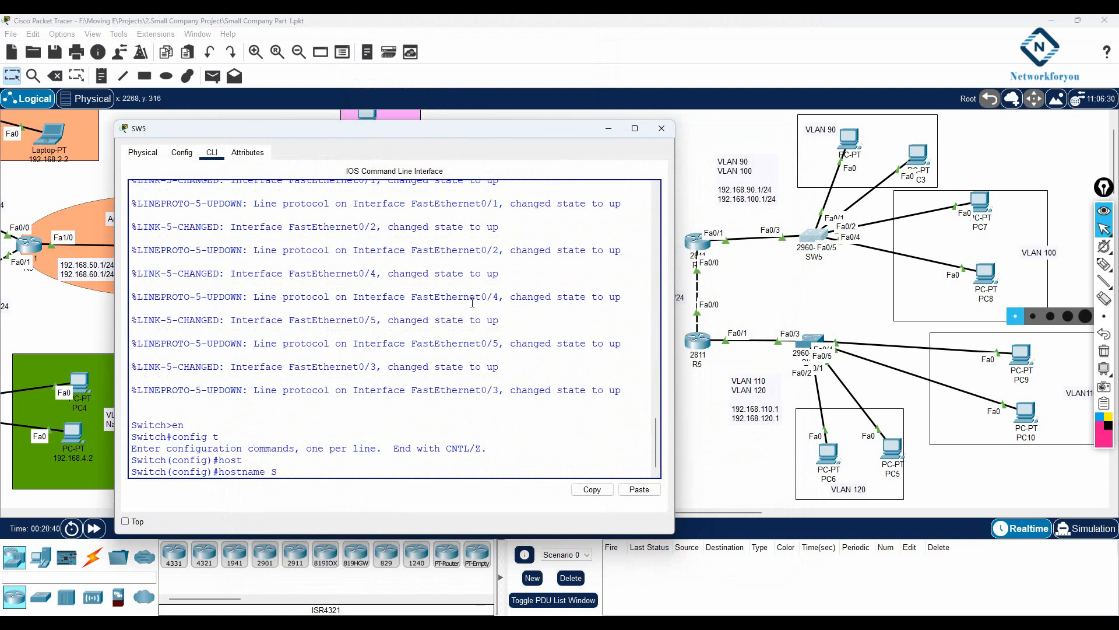
text(W5)
key(Return)
key(Return)
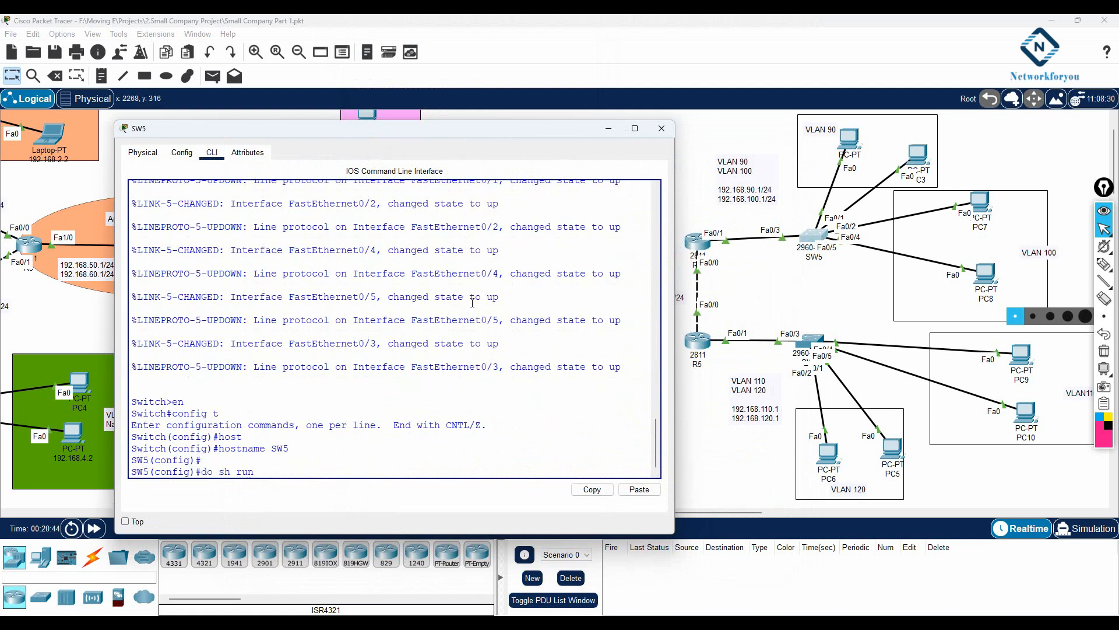
Step: Display SW5's running configuration with do sh run and page through it to the end
text(do sh run)
key(Return)
key(Return)
key(Return)
key(Return)
key(Return)
key(Return)
key(Return)
key(Return)
key(Return)
key(Return)
key(Return)
key(Return)
key(Return)
key(Return)
key(Return)
key(Return)
key(Return)
key(Return)
key(Return)
key(Return)
key(Return)
key(Return)
key(Return)
key(Return)
key(Return)
key(Return)
key(Return)
key(Return)
key(Return)
key(Return)
key(Return)
key(Return)
key(Return)
key(Return)
key(Return)
key(Return)
key(Return)
key(Return)
key(Return)
key(Return)
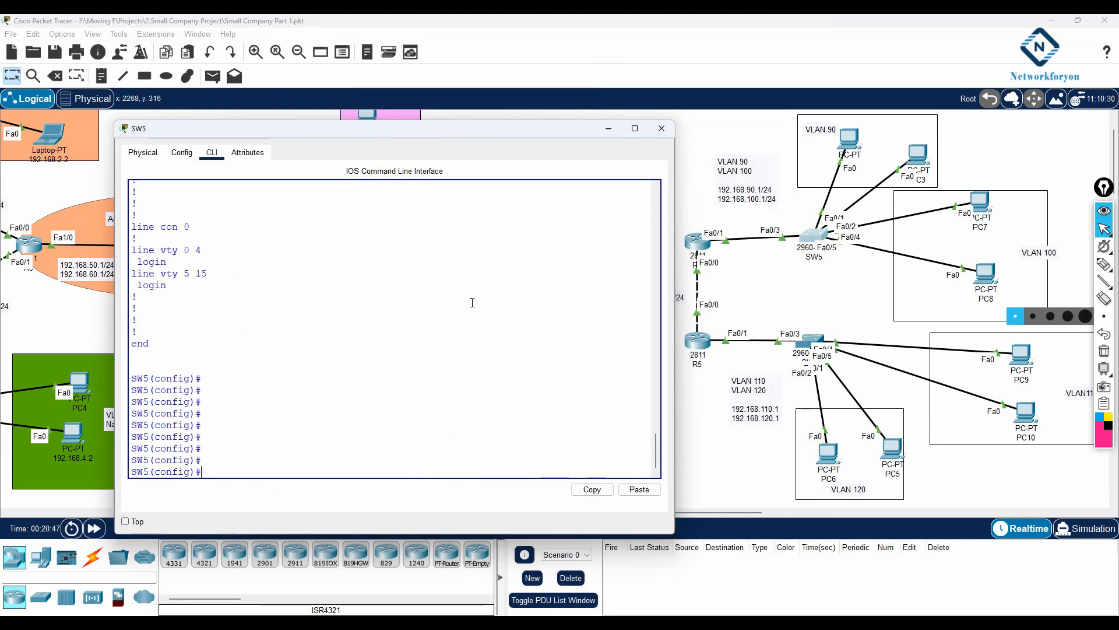
Step: Copy the SW5 configuration from the Notepad notes, paste it into SW5's command line, and review the VLAN, trunk and access port commands
key(alt+Tab)
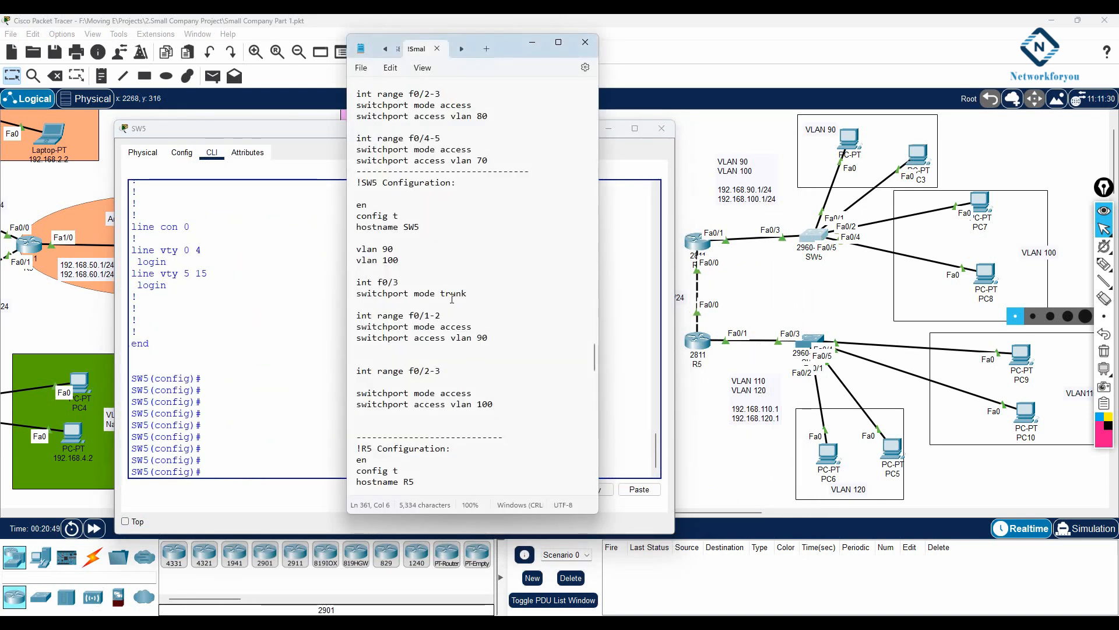
drag(499, 409, 337, 188)
key(ctrl+c)
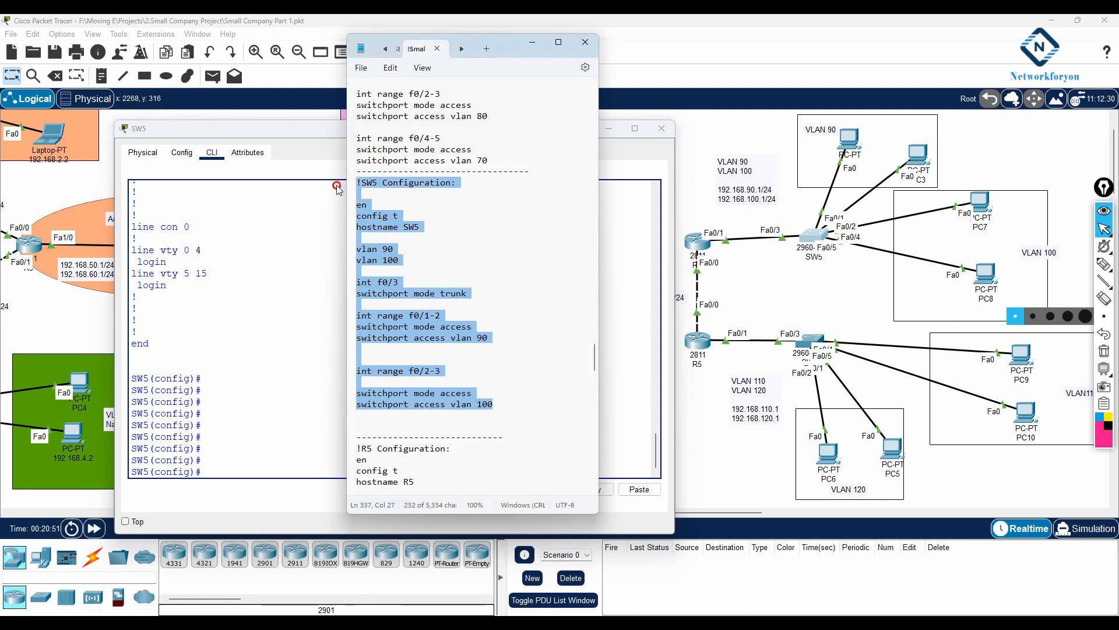
click(318, 294)
right_click(310, 326)
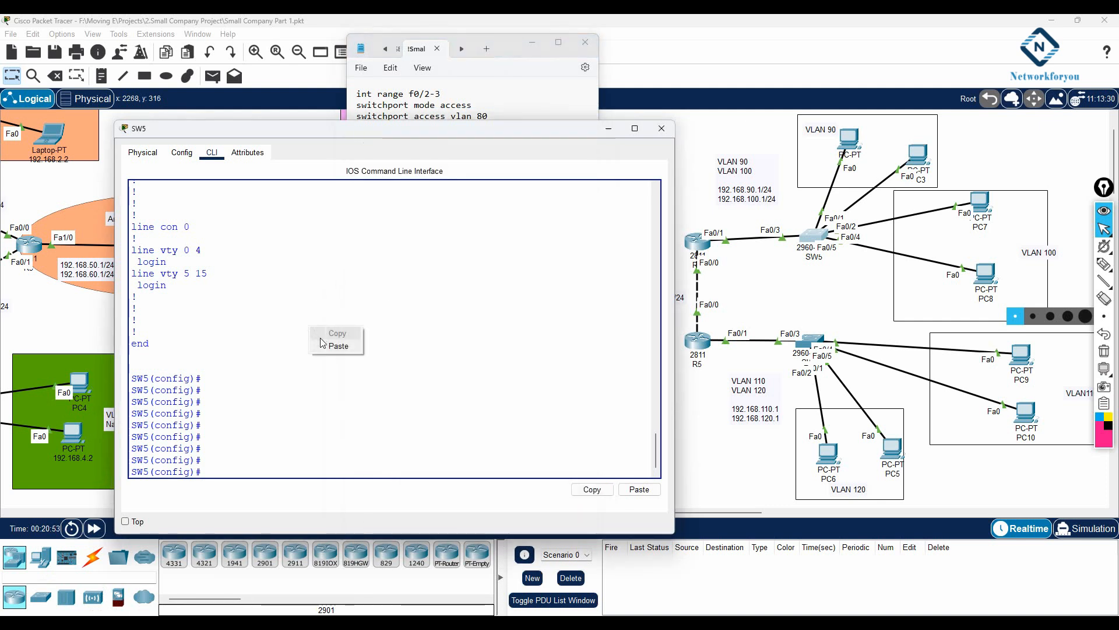
click(328, 347)
scroll(328, 350, up, 3)
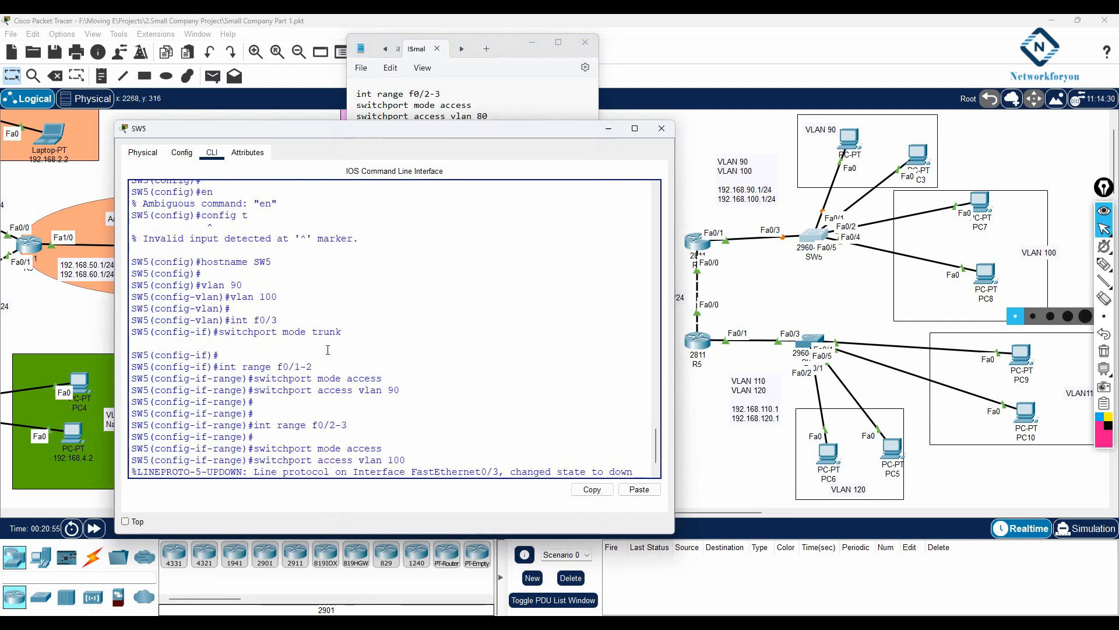
drag(201, 262, 248, 285)
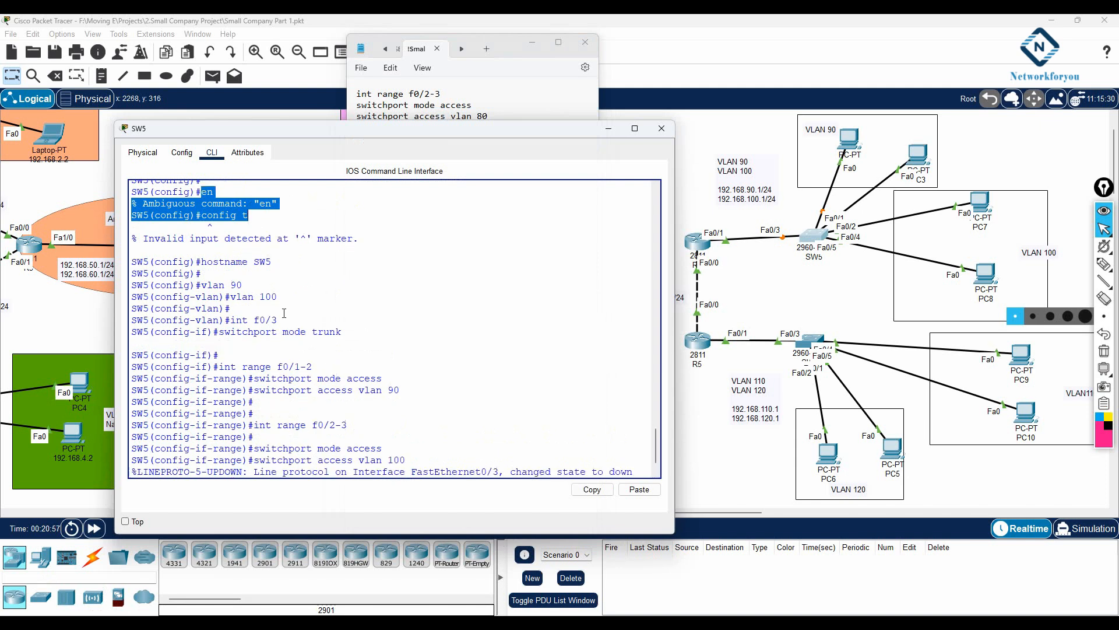
Step: Leave interface configuration mode on SW5, save the configuration with wr, and minimize the switch window
key(Return)
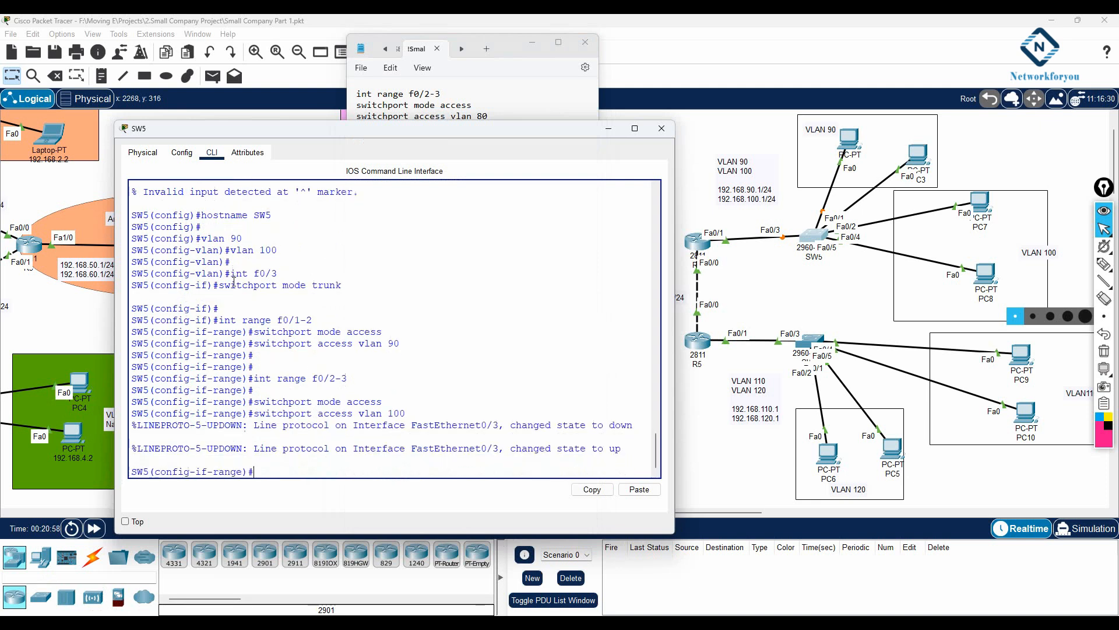
key(ctrl+z)
key(Return)
key(Return)
key(Return)
text(wr)
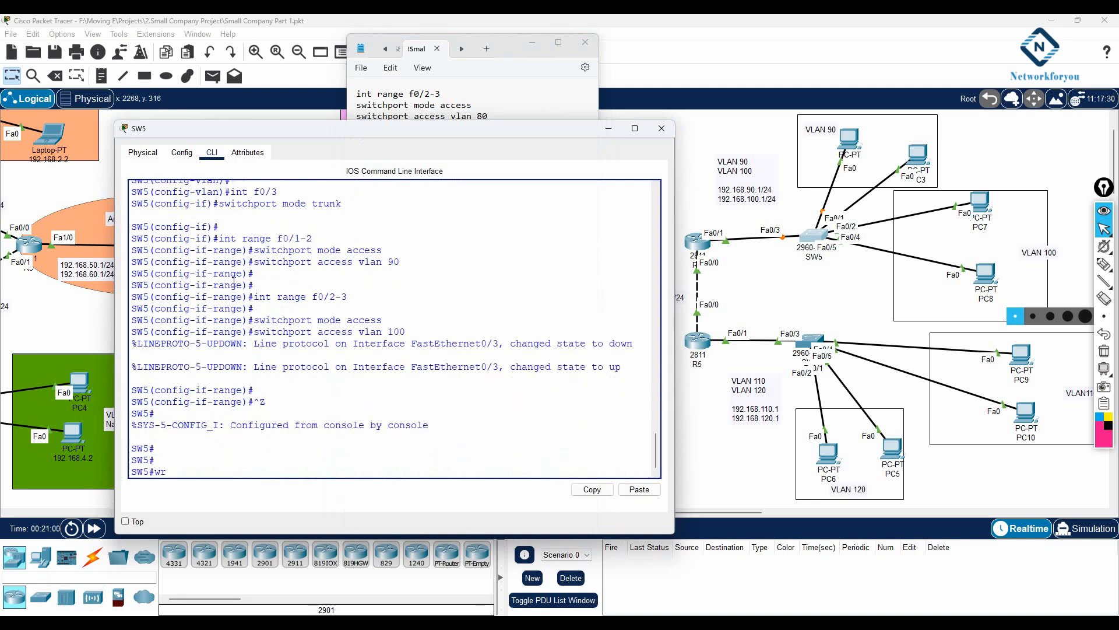
key(Return)
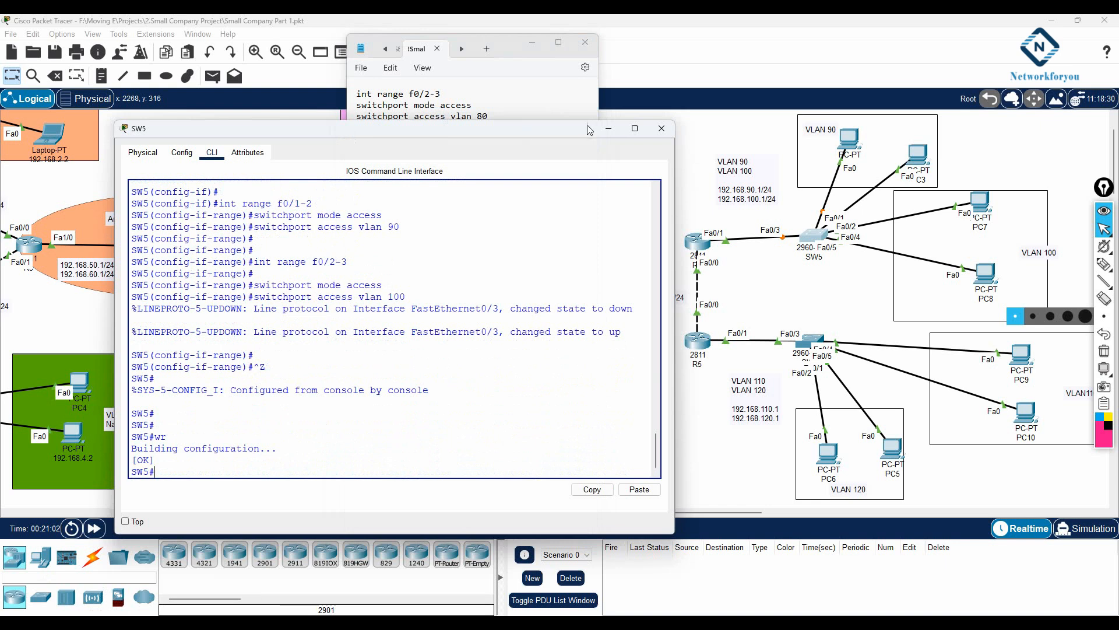
click(610, 129)
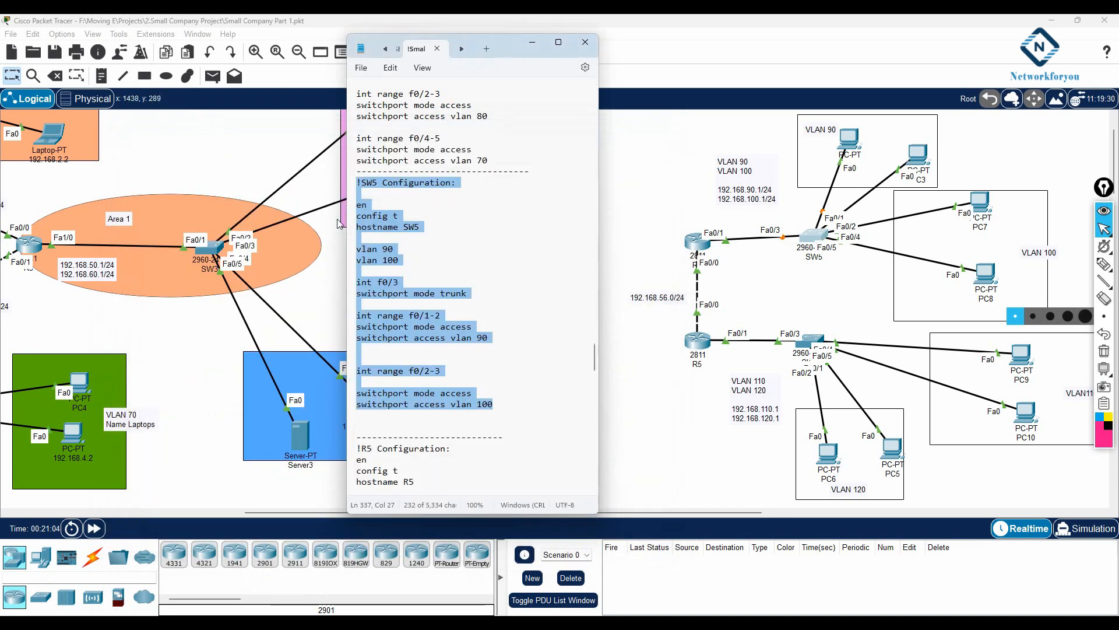
Step: Look through the R5 and R6 configuration notes in Notepad, including the OSPF and DHCP pool sections
scroll(411, 251, down, 1)
scroll(411, 252, down, 4)
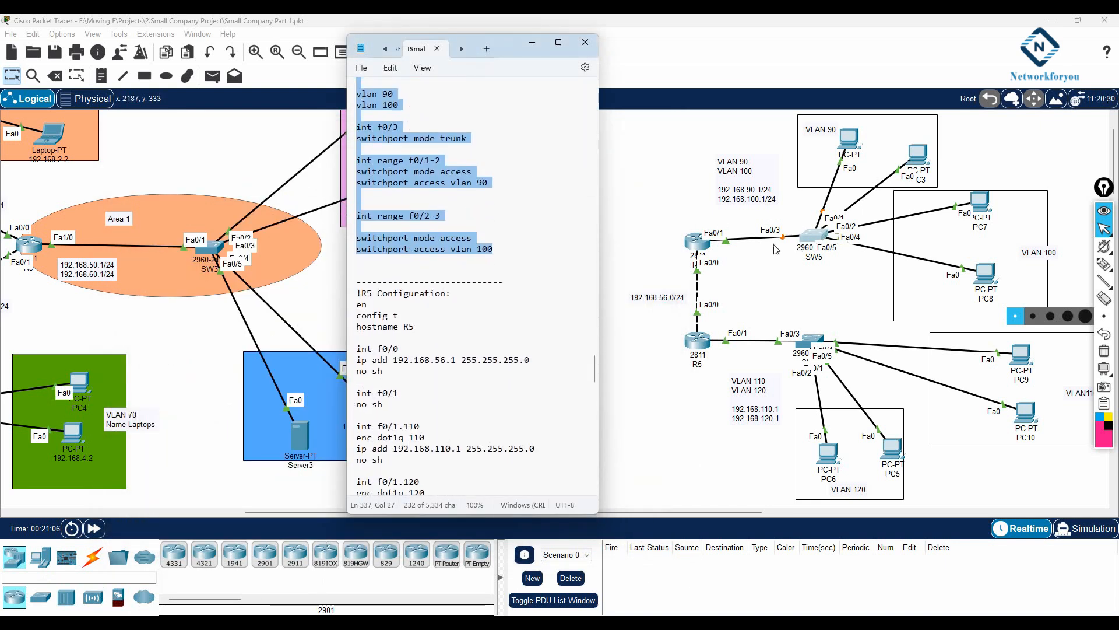
scroll(519, 254, down, 9)
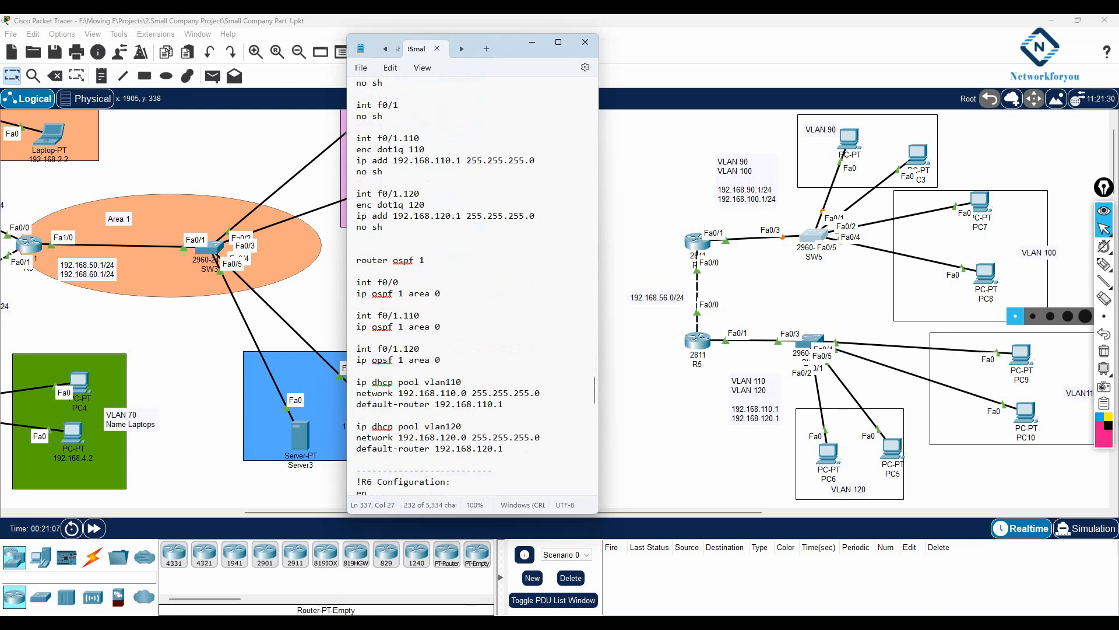
scroll(478, 344, up, 3)
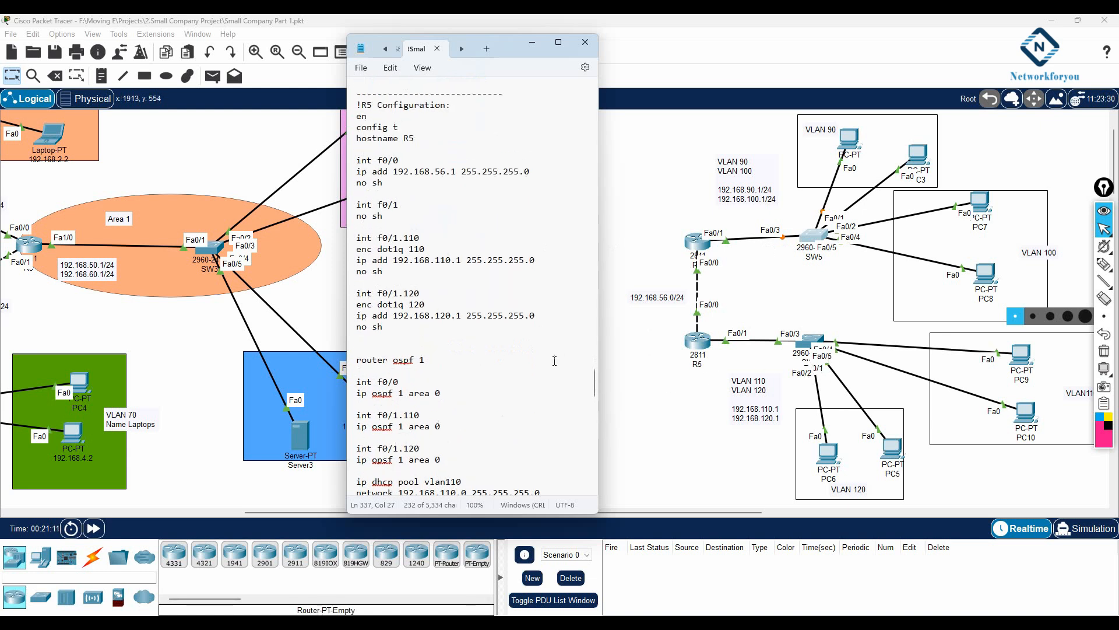
scroll(487, 344, down, 13)
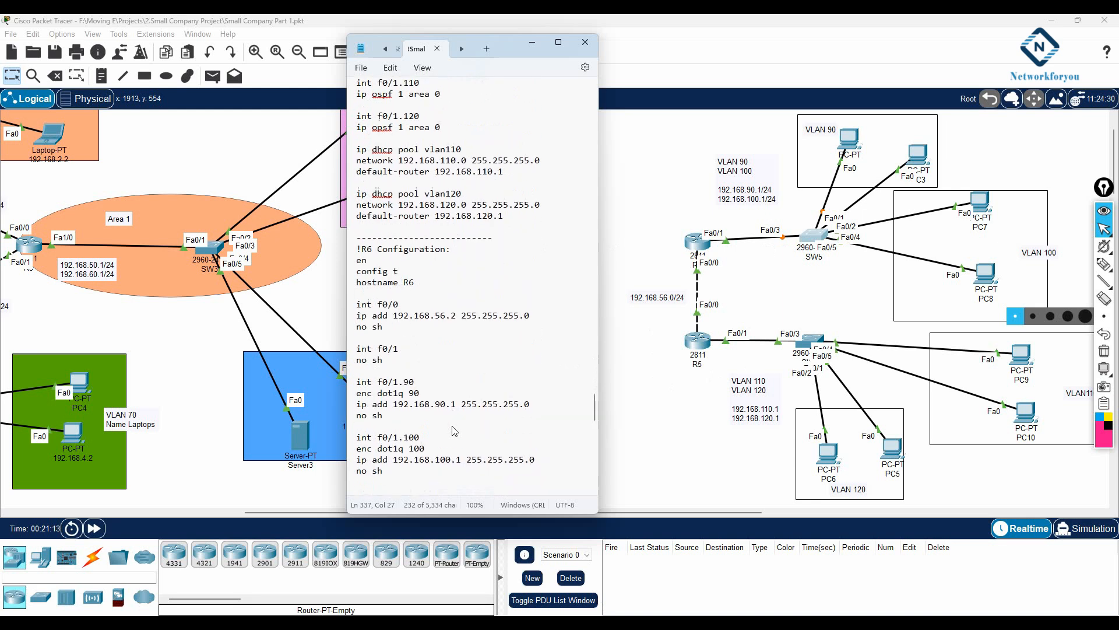
scroll(500, 483, down, 11)
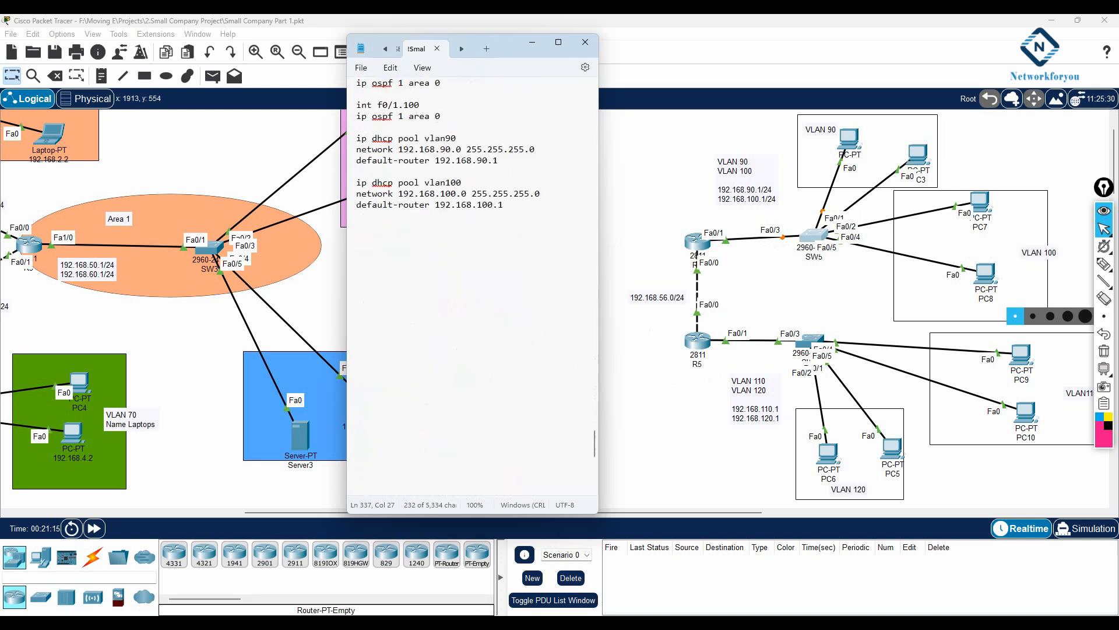
click(440, 296)
scroll(440, 295, up, 13)
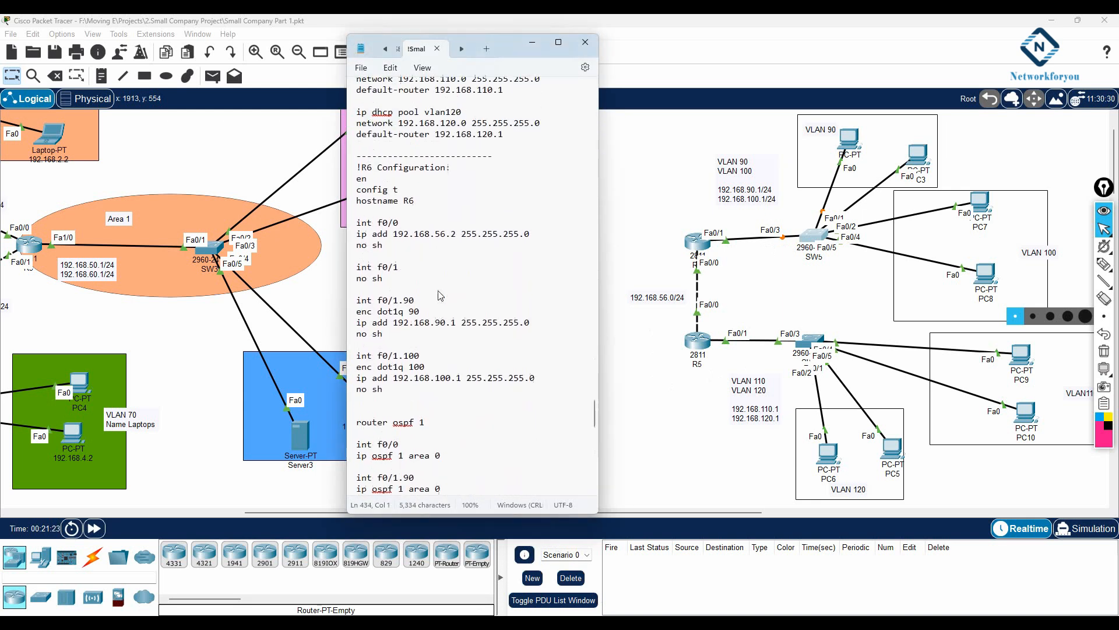
scroll(440, 296, up, 16)
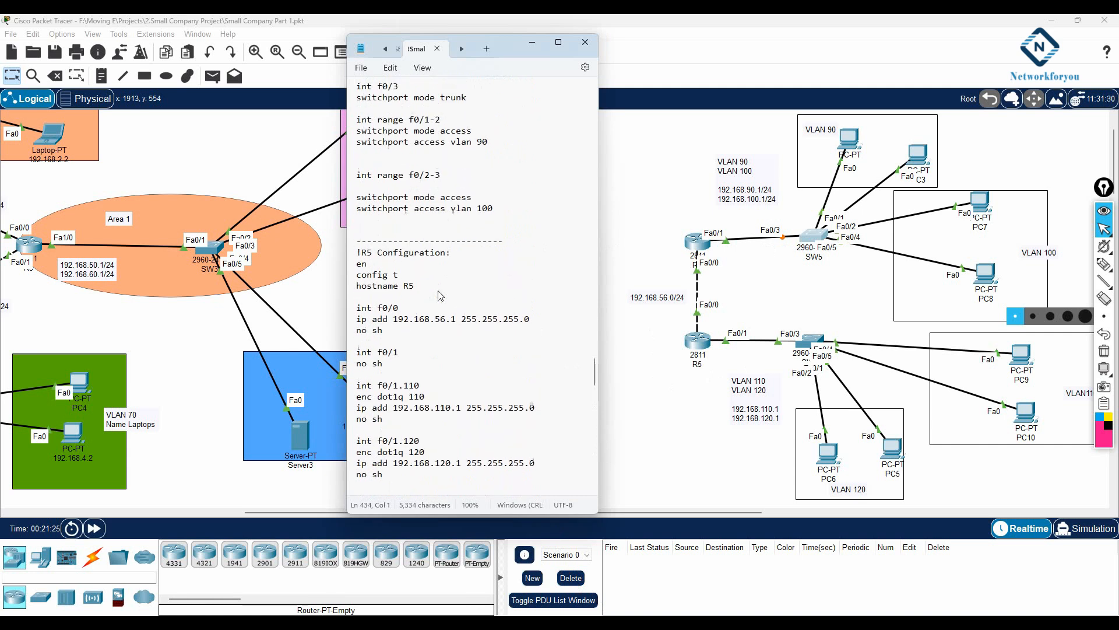
Step: Add a dashed separator line under the switchport access vlan 100 line that ends the SW5 notes
scroll(440, 296, down, 1)
click(496, 460)
key(Return)
text(-----------------------------)
key(Return)
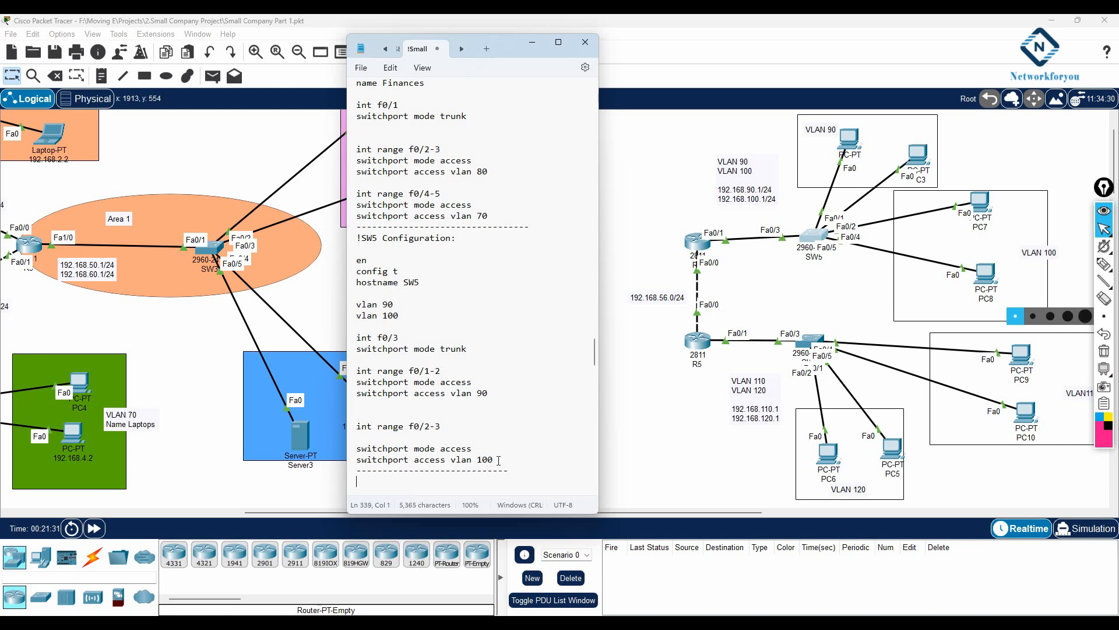
Step: Try to obtain an address on PC1 in VLAN 90 by toggling its IP configuration between Static and DHCP
click(849, 140)
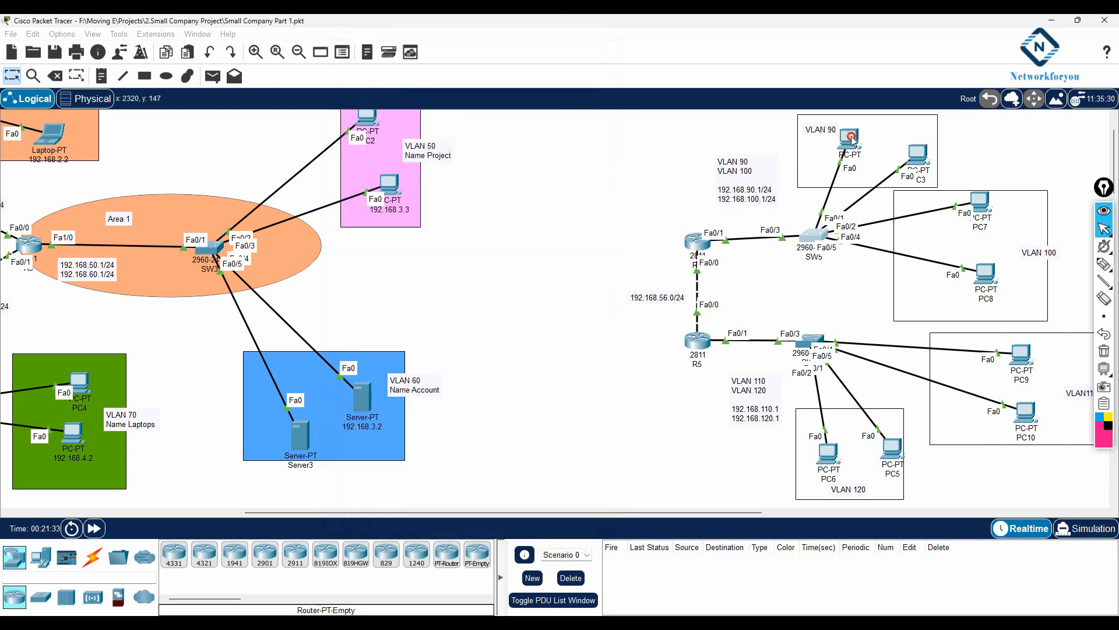
click(321, 178)
click(196, 179)
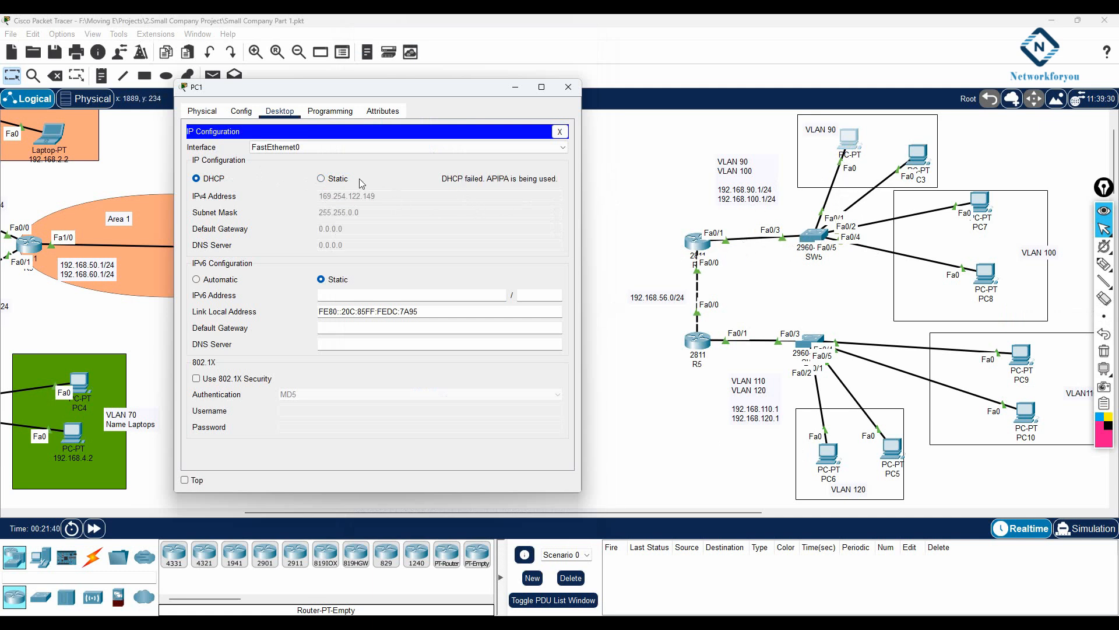
click(322, 179)
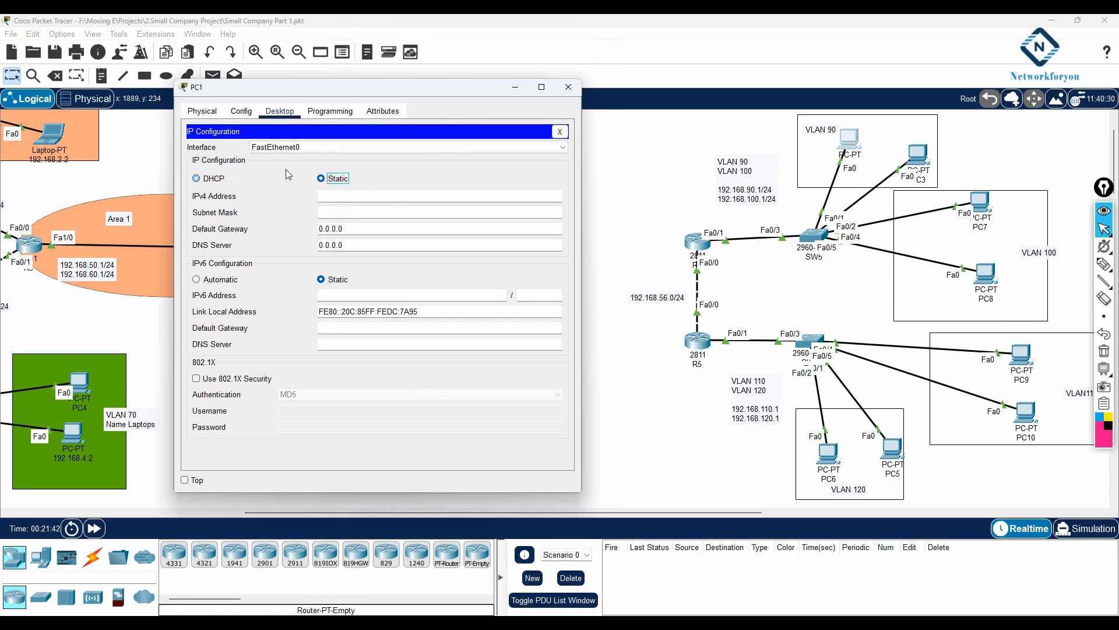
click(196, 179)
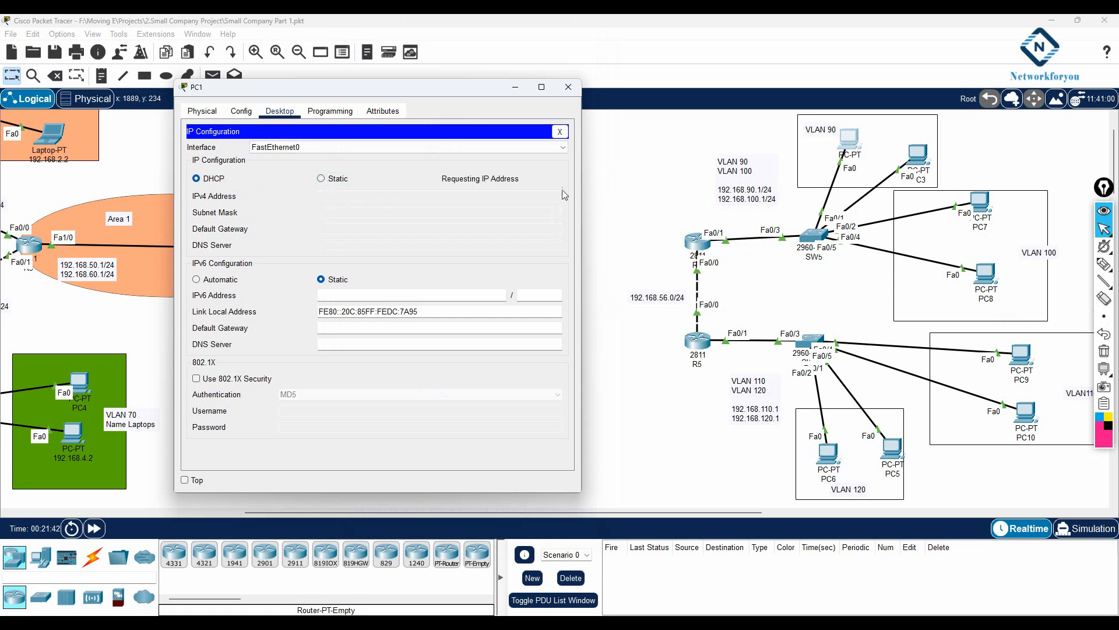
Step: Review the VLAN, trunk and access port commands entered in SW5's command line
click(822, 236)
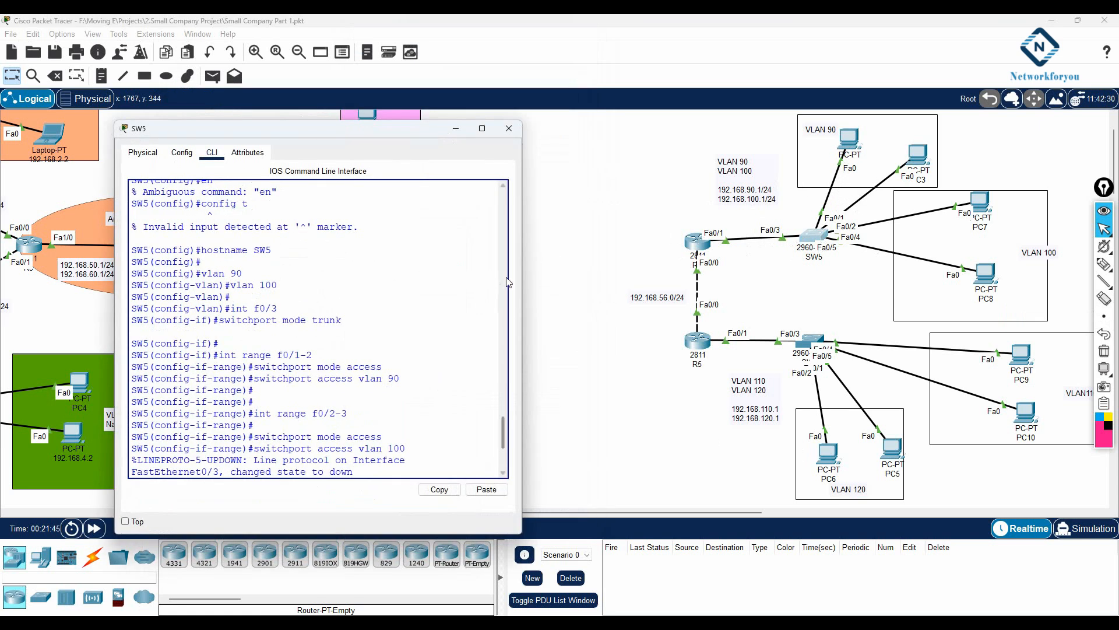
drag(524, 278, 628, 276)
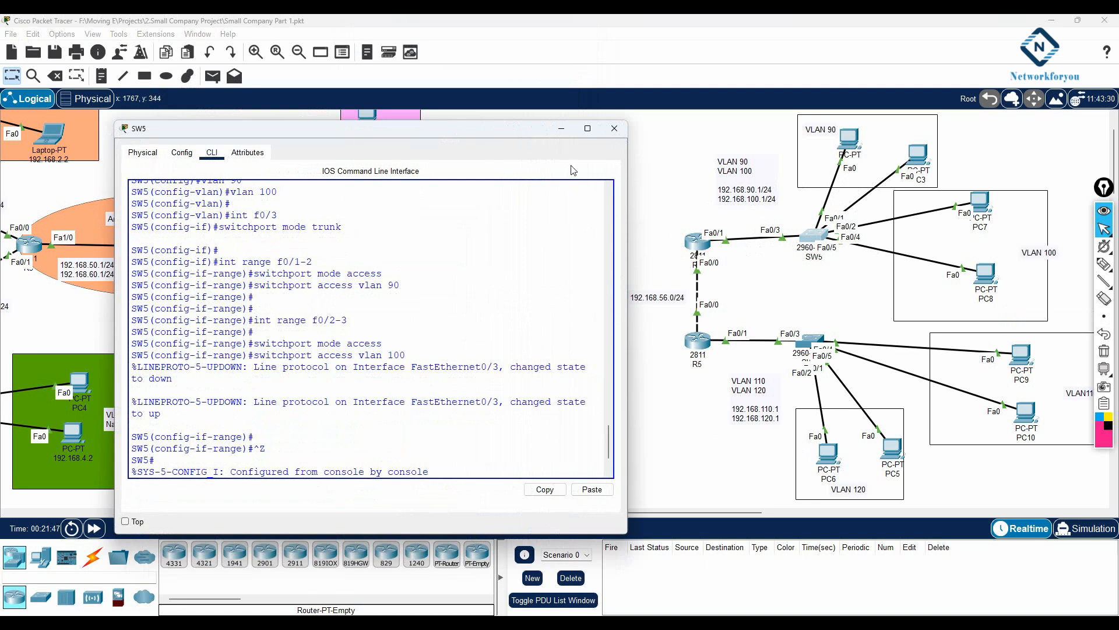
click(562, 129)
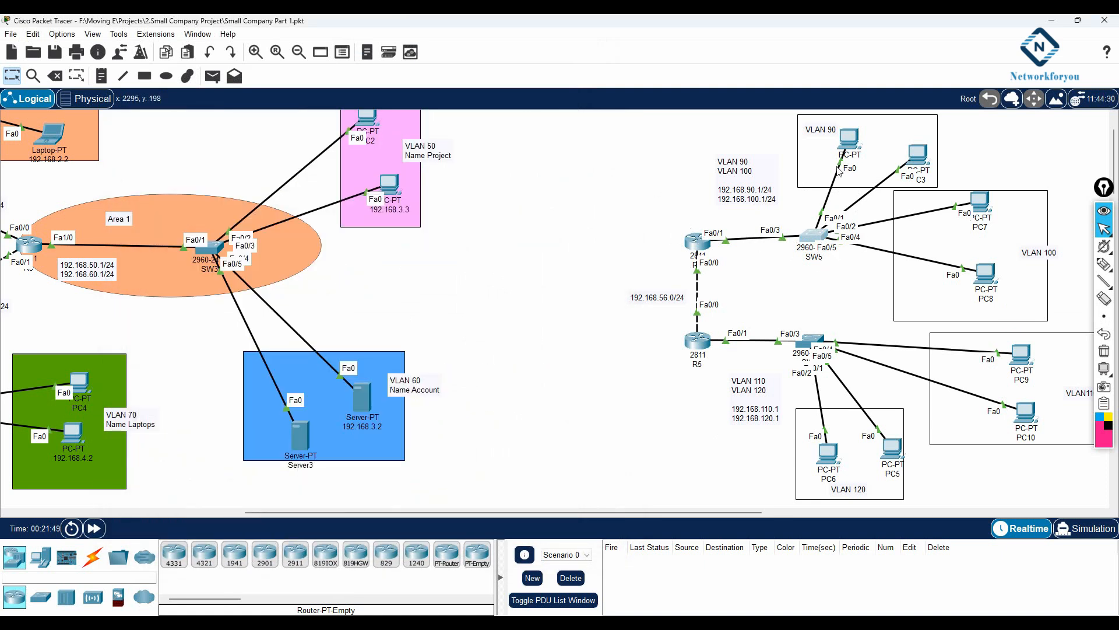
Step: Fast-forward the simulation time and request a DHCP address again on PC1
click(850, 139)
click(321, 179)
click(197, 179)
click(128, 340)
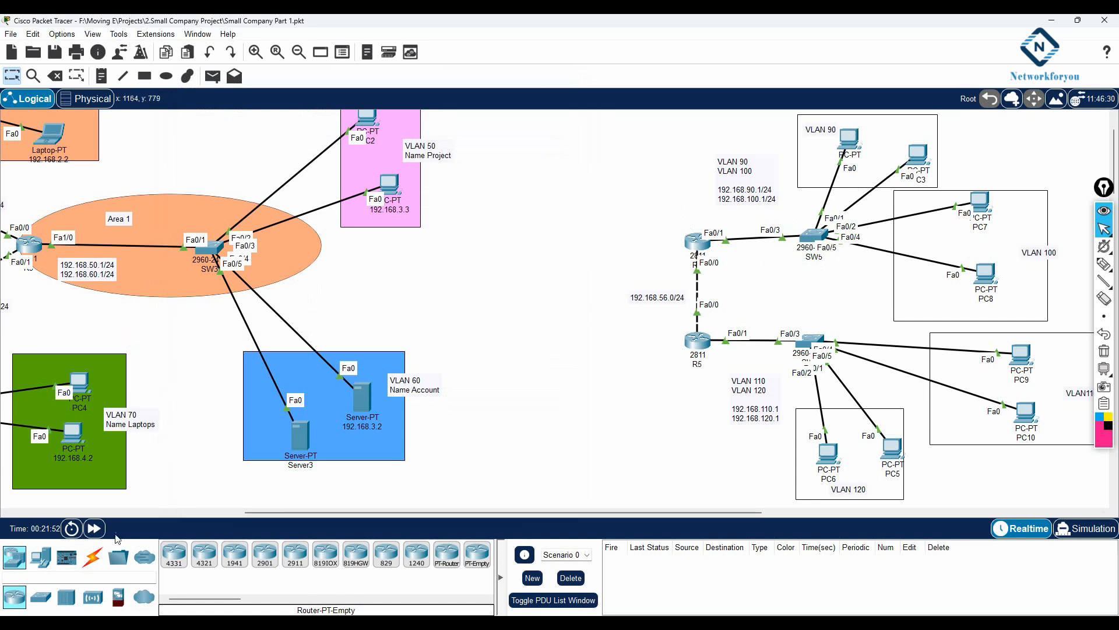
click(95, 529)
click(851, 140)
click(322, 178)
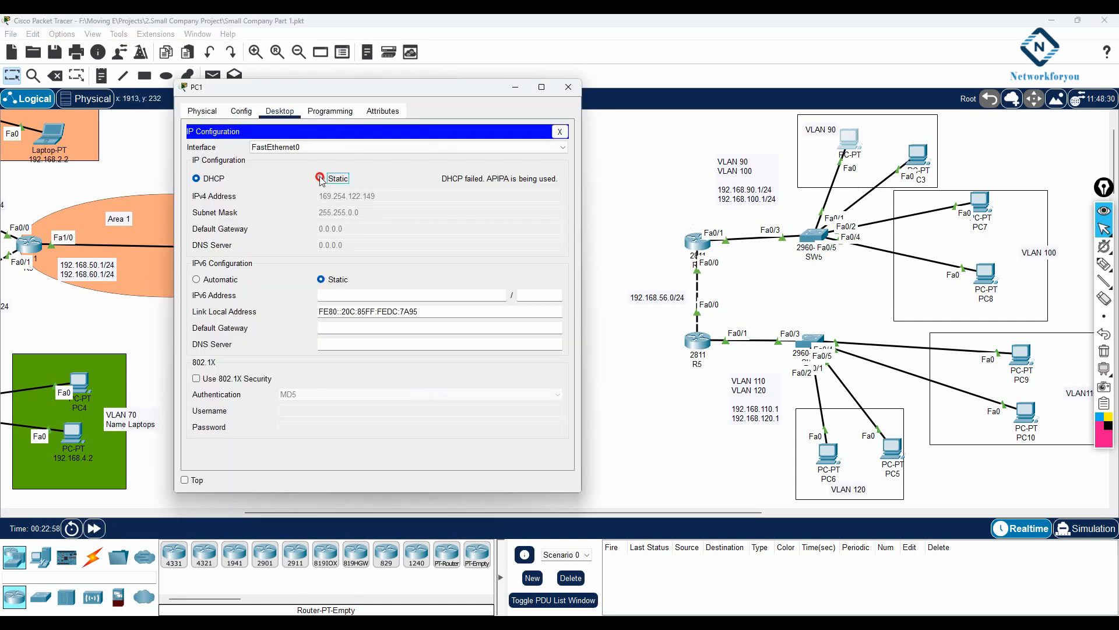
click(196, 179)
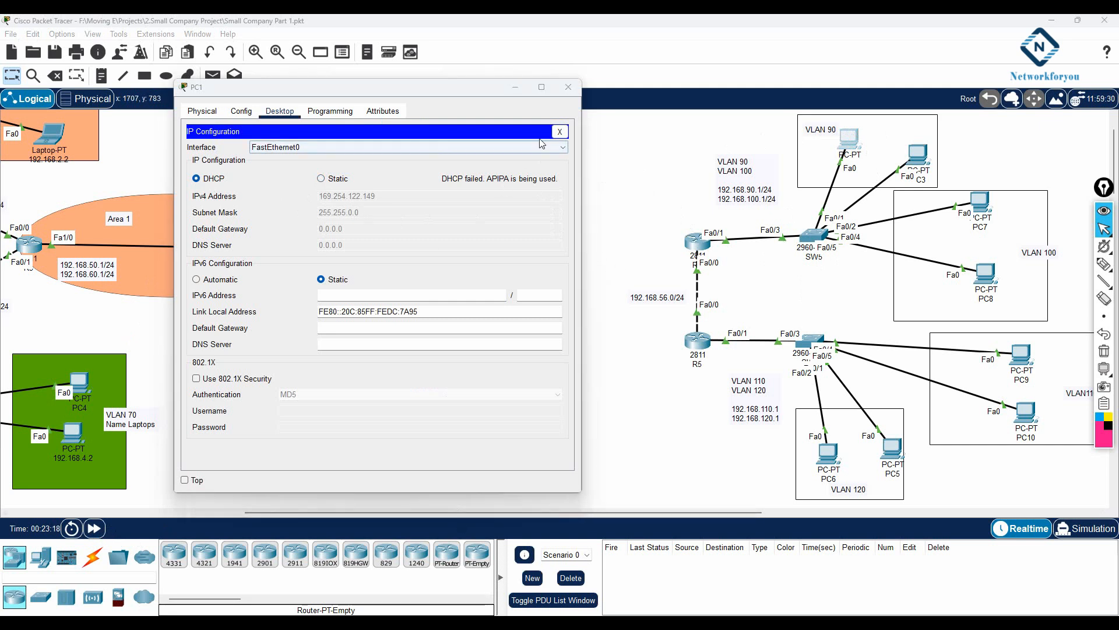
Step: Close PC1 and set PC7 in VLAN 100 to obtain its IP configuration through DHCP
click(568, 87)
click(983, 204)
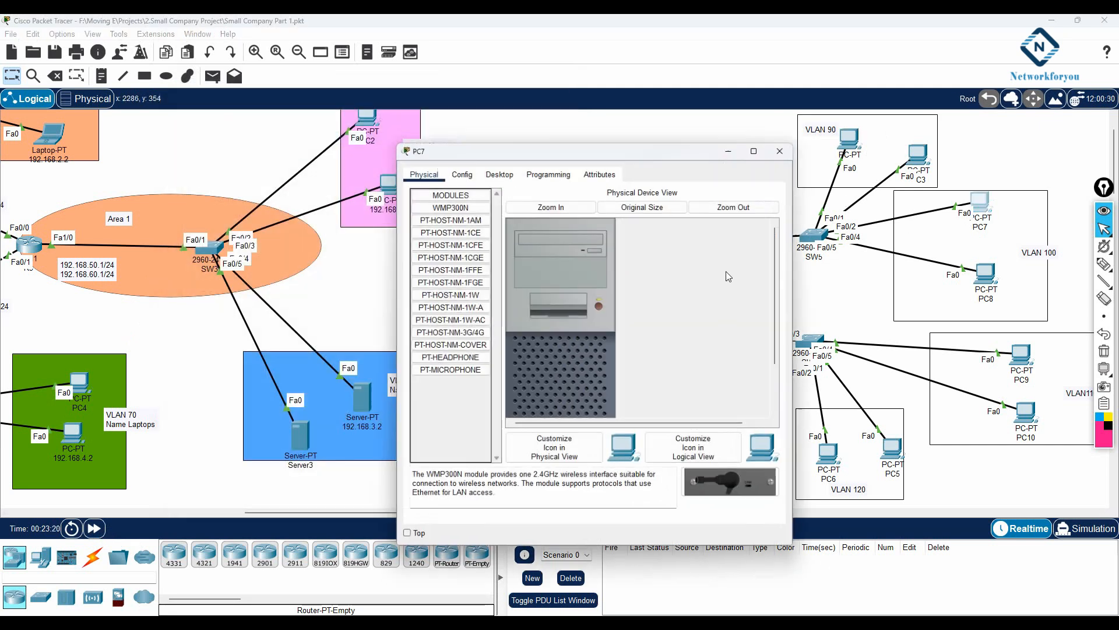
click(497, 170)
click(457, 208)
click(430, 238)
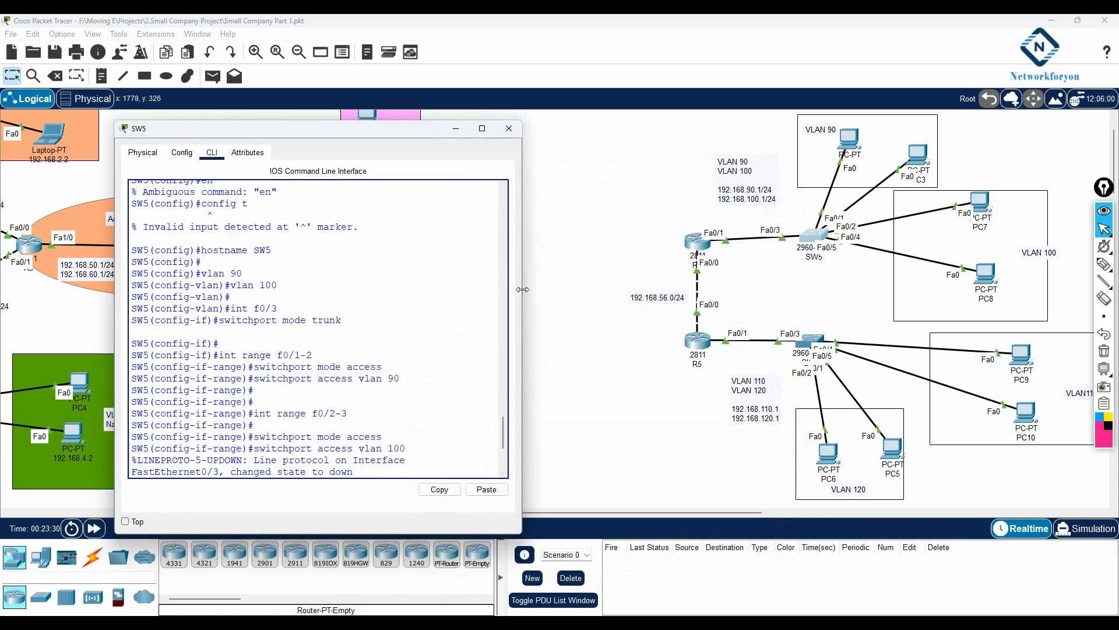
Step: Widen SW5's command line window, display the interface status with sh ip int b, and page through to the end
drag(522, 289, 605, 291)
key(Return)
key(Return)
text(wr)
key(Return)
key(Return)
key(Return)
text(sh)
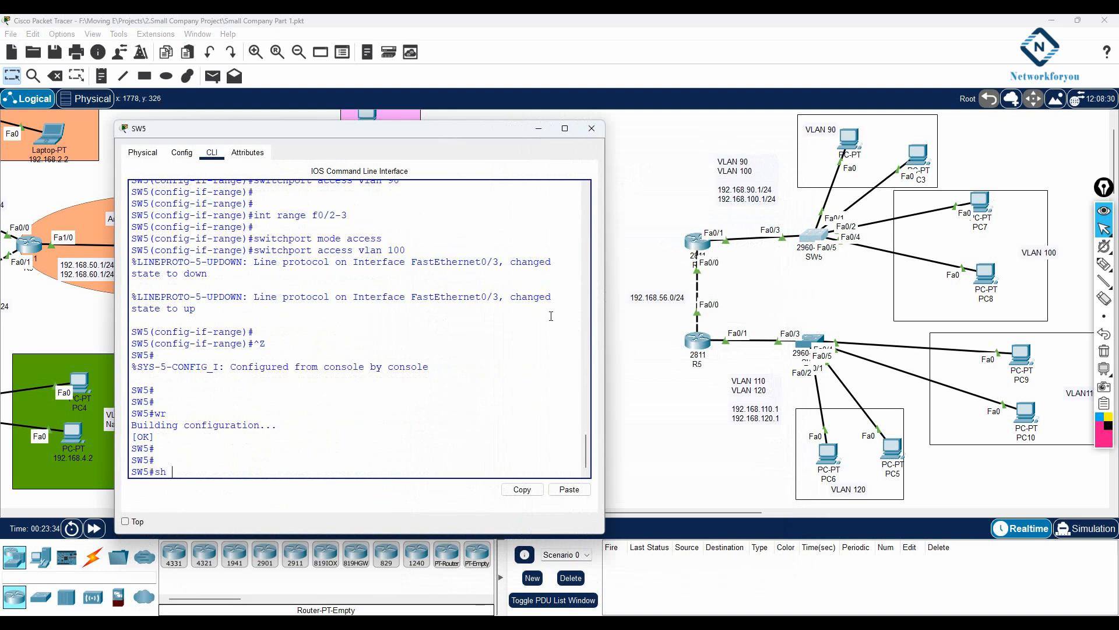
text( ip int b)
key(Return)
key(Return)
key(Return)
key(Return)
key(Return)
key(Return)
key(Return)
key(Return)
key(Return)
key(Return)
key(Return)
key(Return)
key(Return)
key(Return)
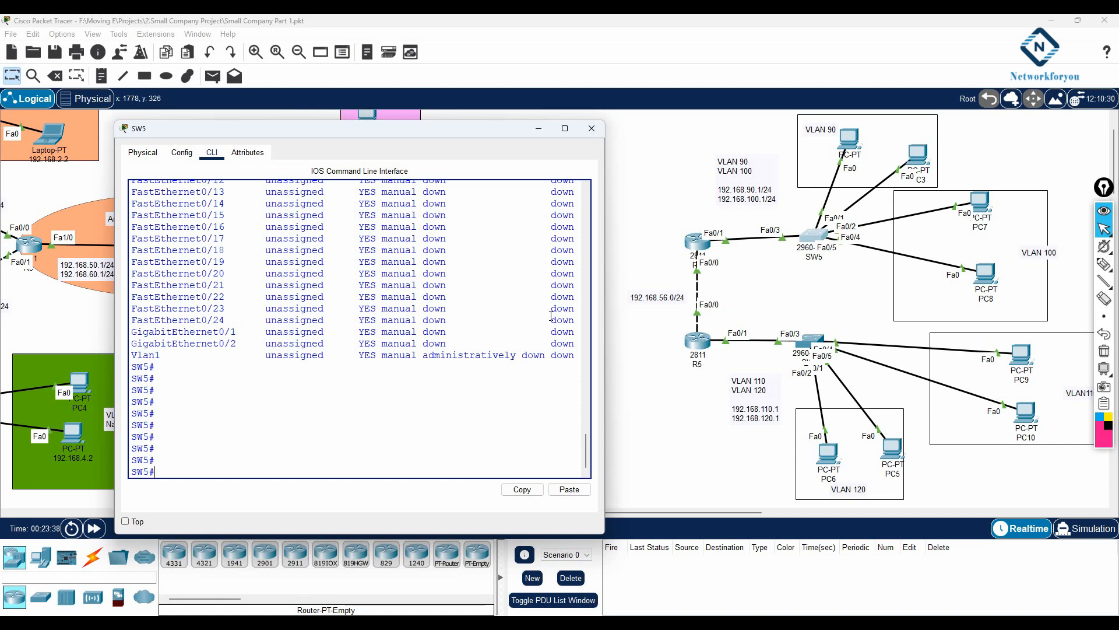
Step: Check SW5's trunk ports with sh int trunk
text(sh int tr)
key(Tab)
key(Return)
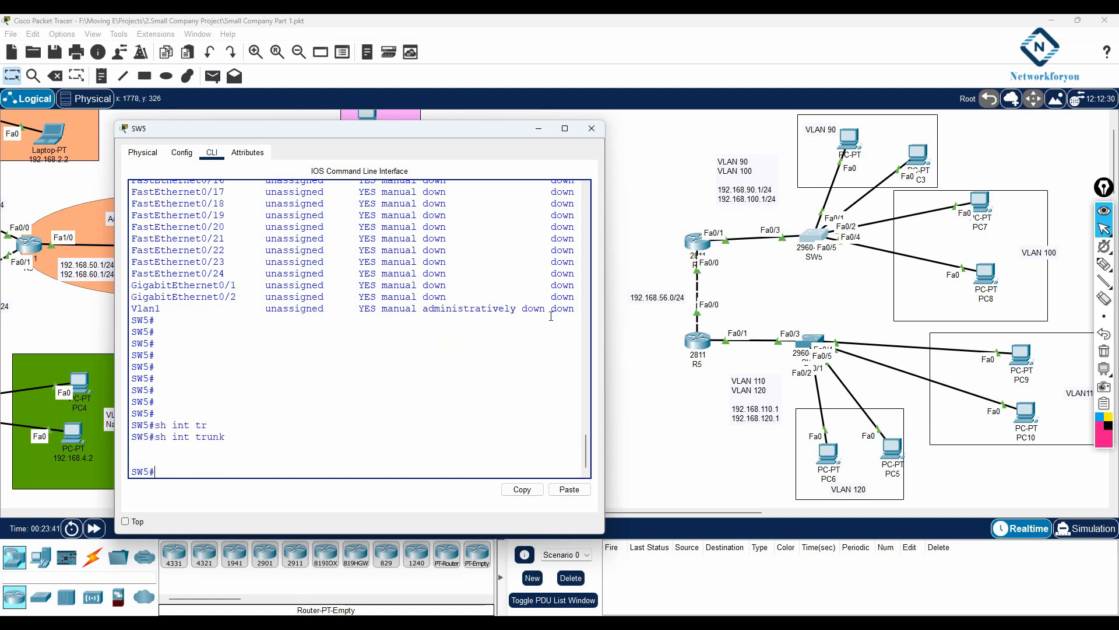
key(Return)
key(Return)
key(Return)
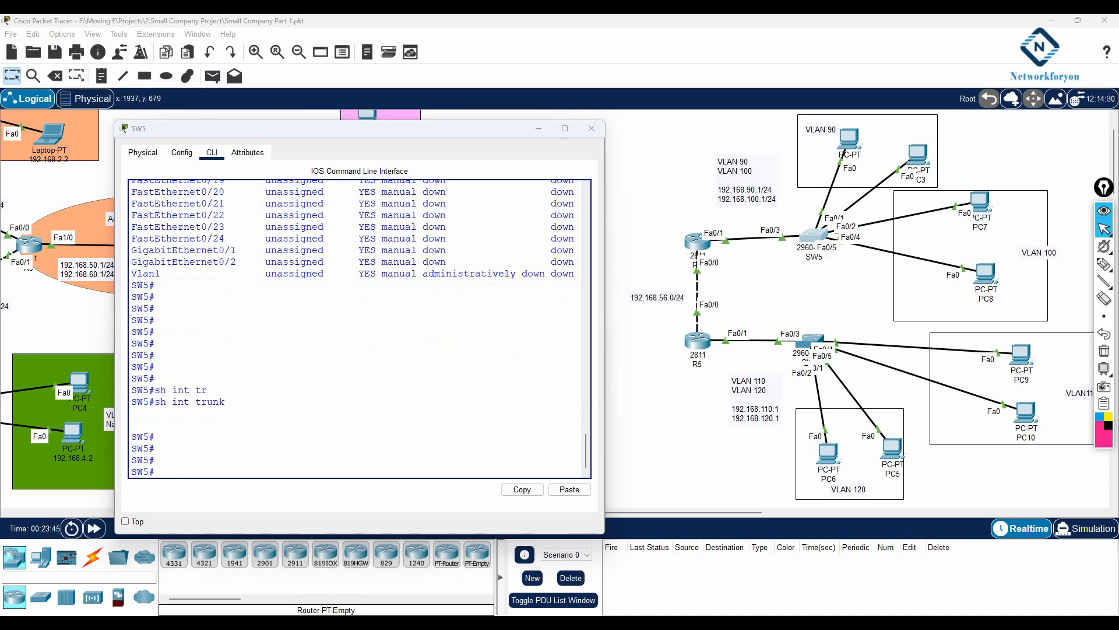
Step: Copy the int f0/3 and switchport mode trunk lines from the SW5 section of the Notepad notes
click(356, 622)
scroll(463, 348, up, 4)
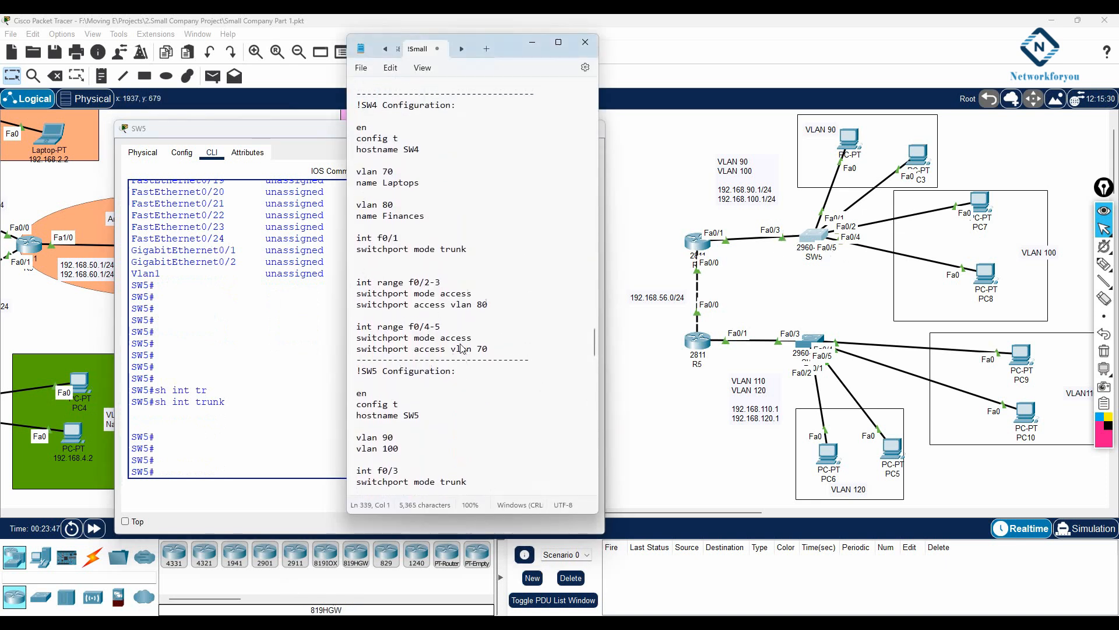
scroll(463, 348, up, 1)
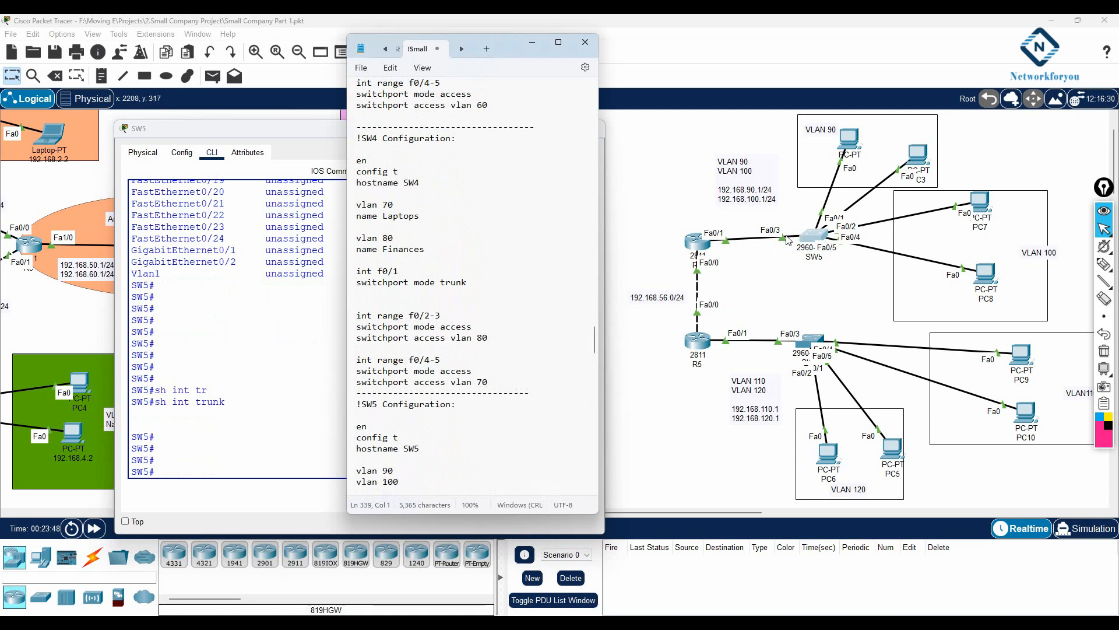
scroll(458, 289, down, 6)
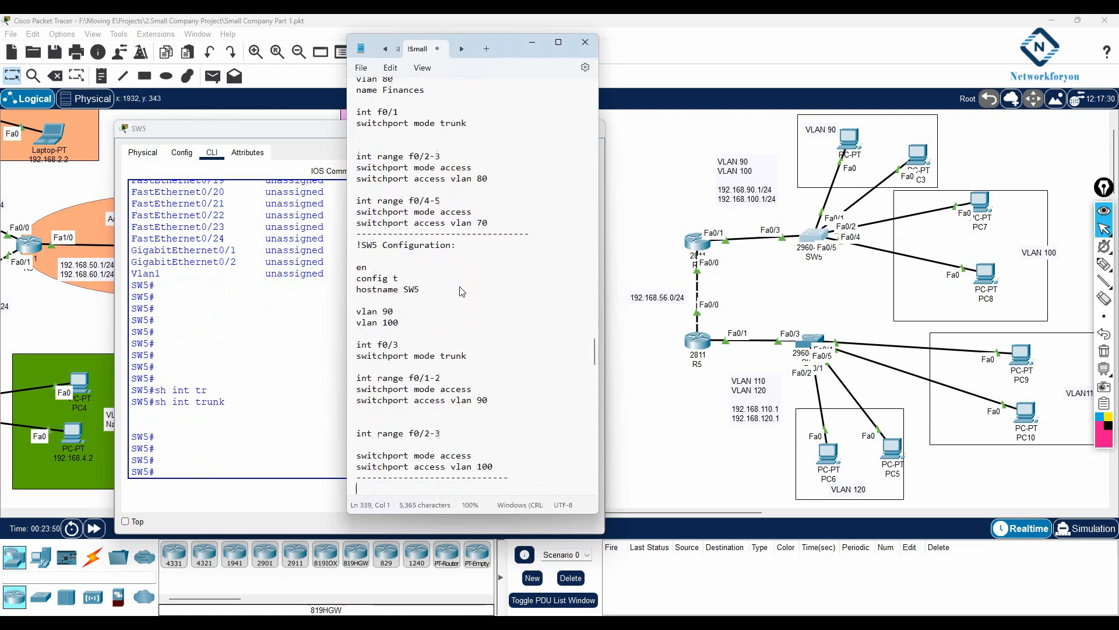
drag(467, 315, 354, 303)
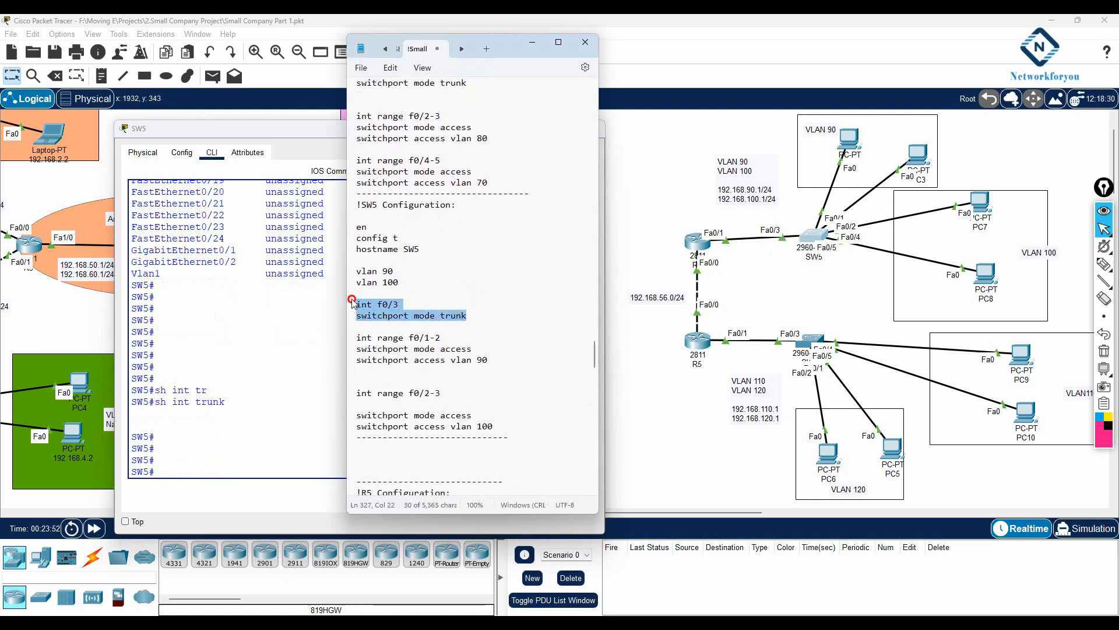
right_click(413, 314)
click(437, 376)
Step: Enter SW5's configuration mode, paste the copied lines making int f0/3 a trunk port, and exit back to privileged mode
click(262, 422)
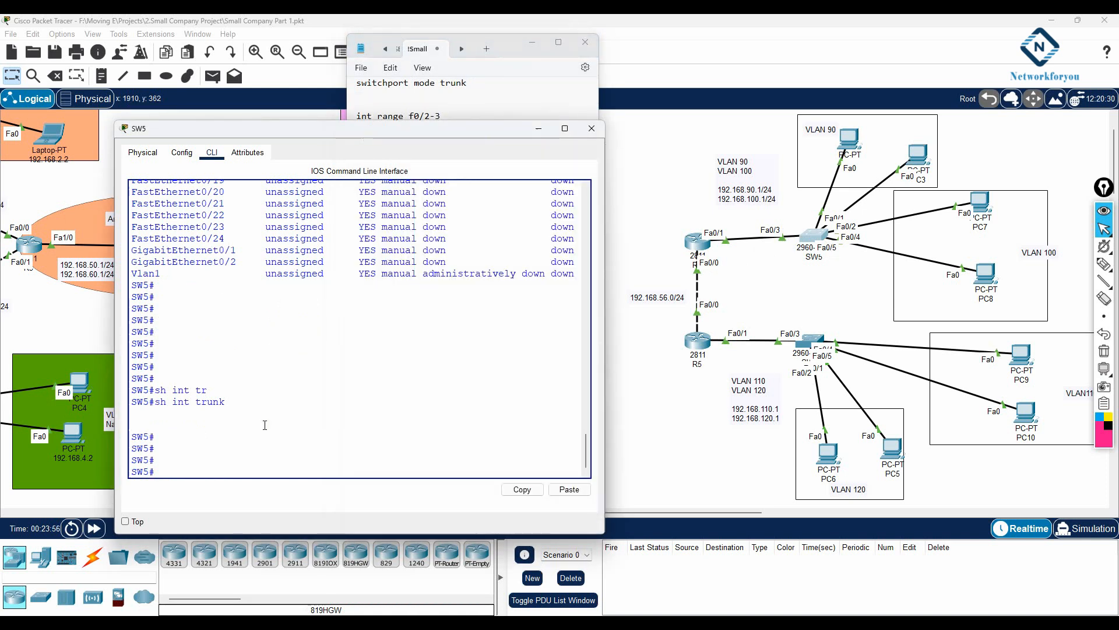
text(config t)
key(Return)
right_click(265, 425)
click(290, 445)
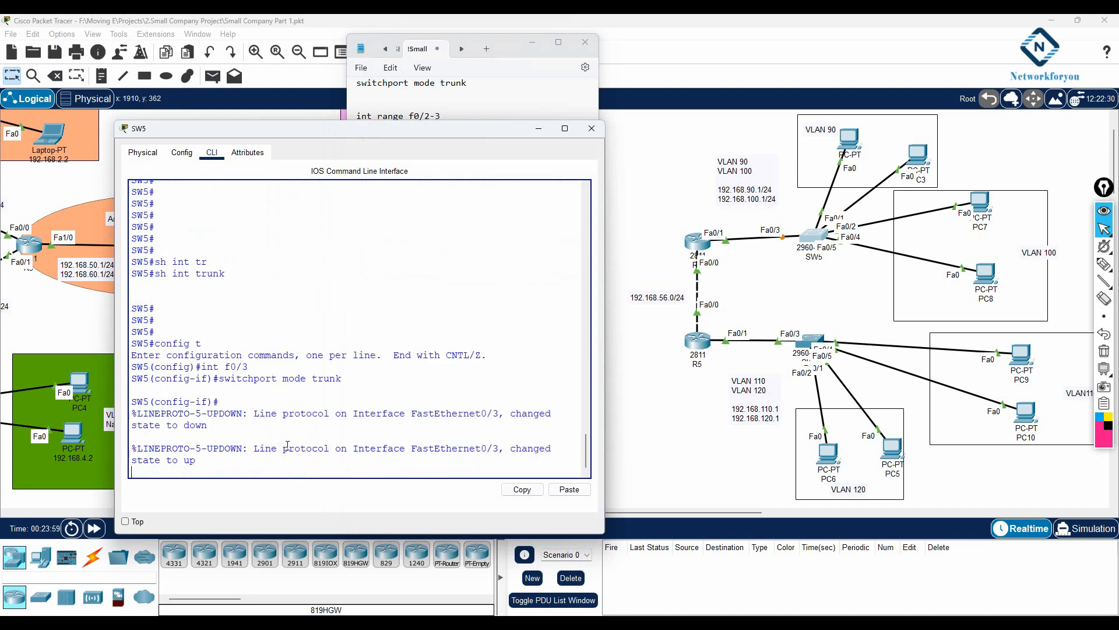
key(Return)
key(Return)
key(Return)
text(exit)
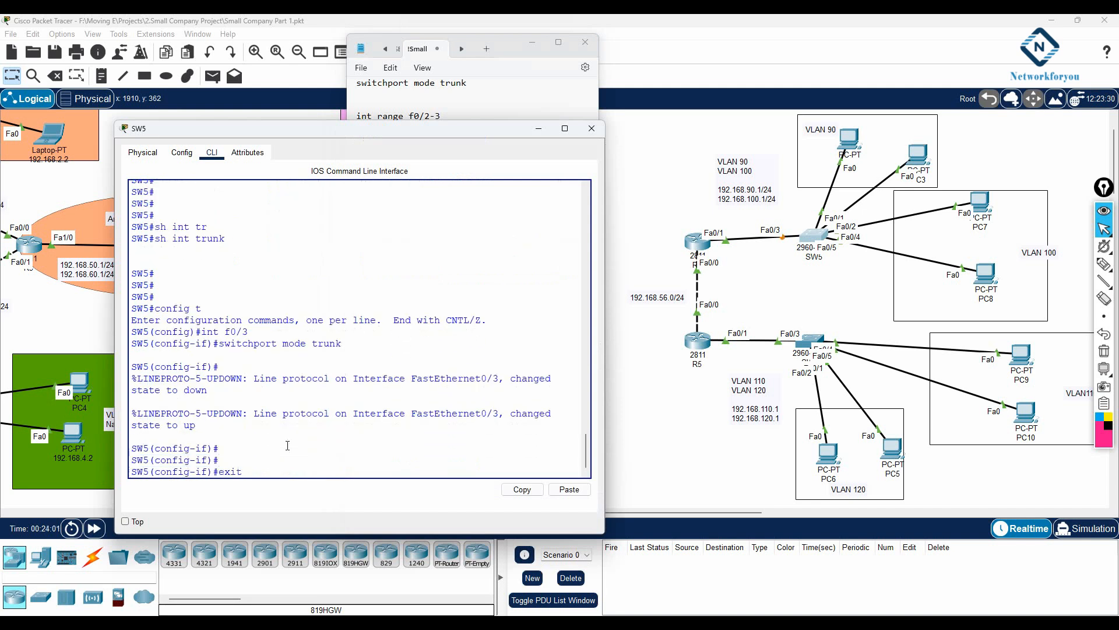
key(Return)
key(Return)
key(Return)
text(exit)
key(Return)
key(Return)
Step: Check SW5's trunk ports with sh int trunk and save the configuration with wr
text(sh int tr)
key(Tab)
key(Return)
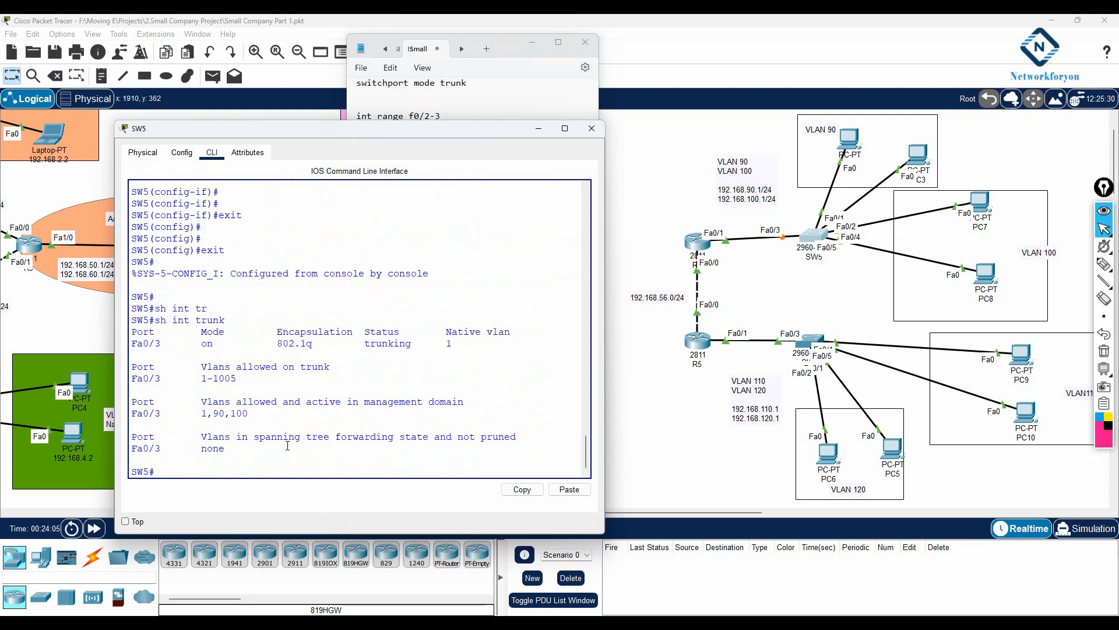
text(wr)
key(Return)
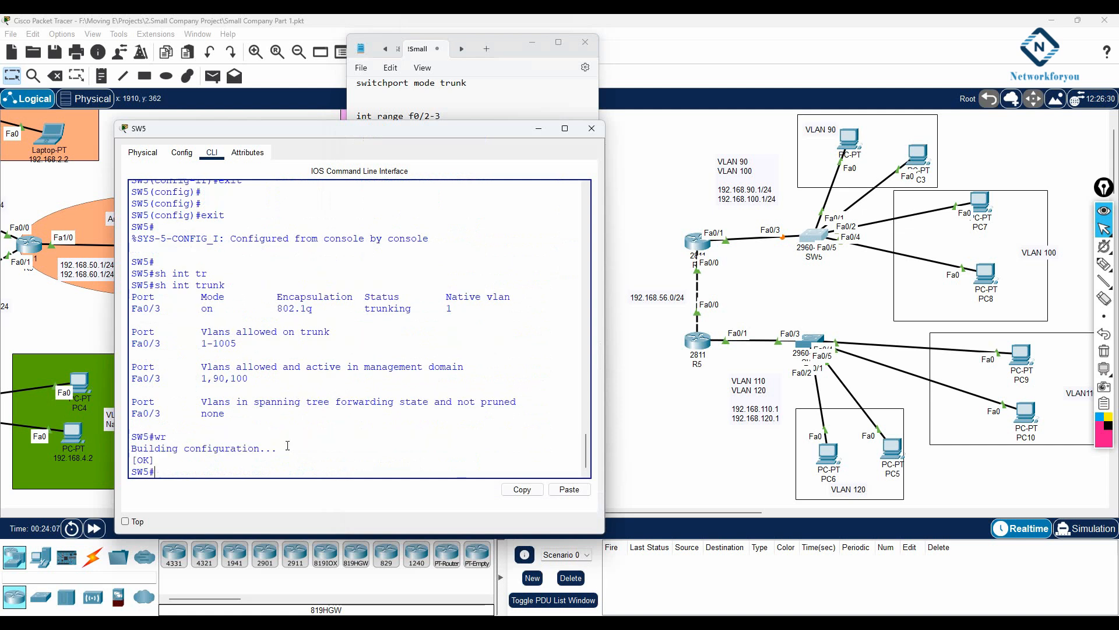
key(Return)
key(Return)
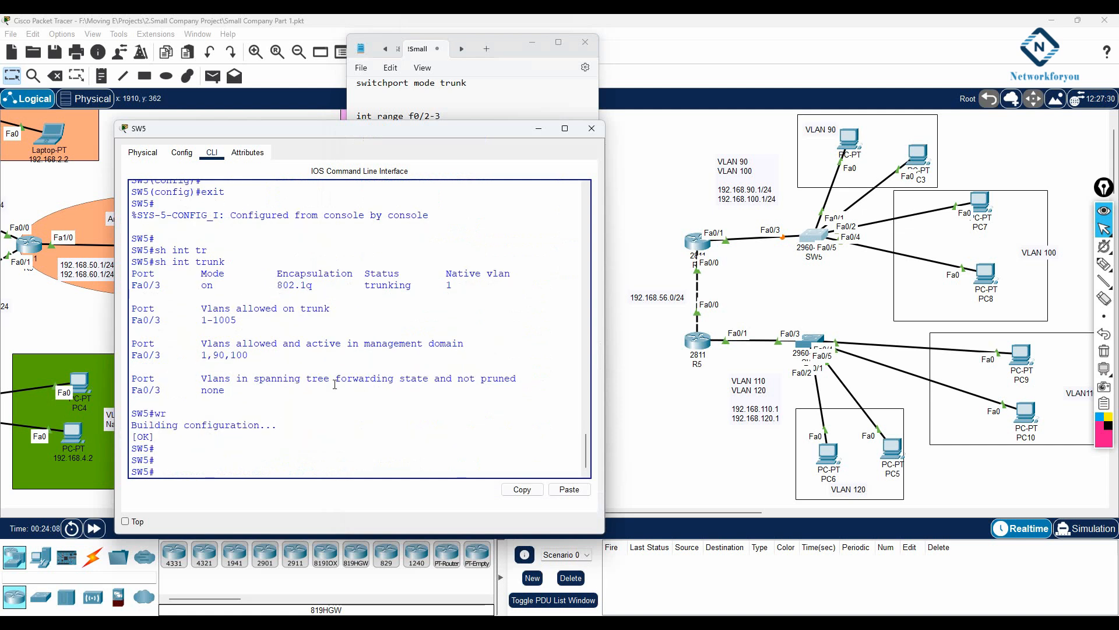
Step: Display SW5's running configuration with sh run and page through it to the end
text(run)
key(Return)
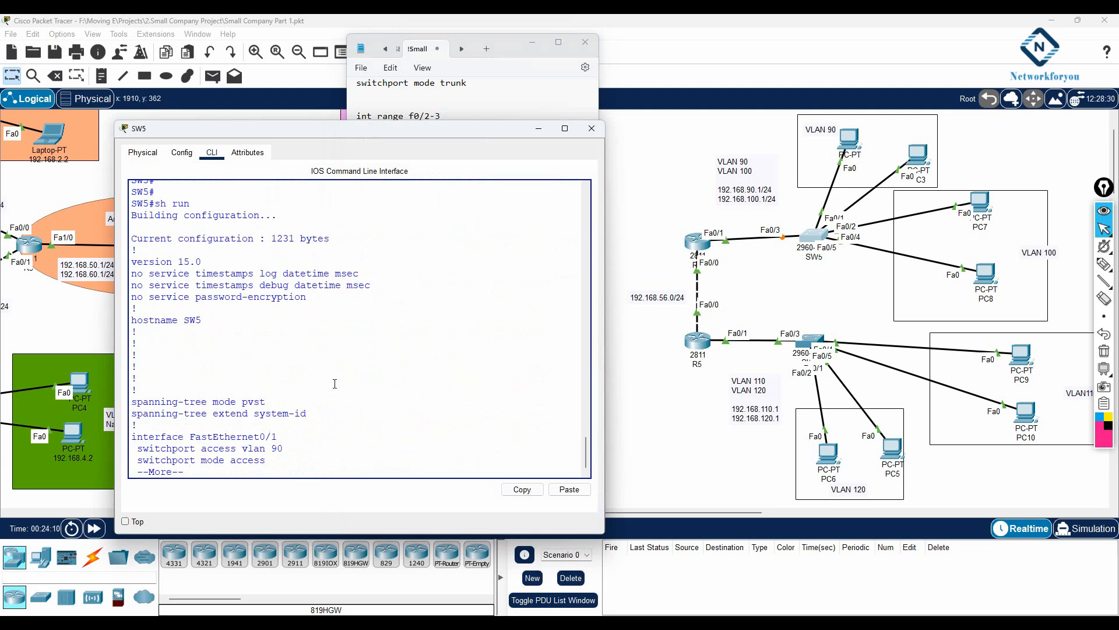
key(Return)
key(Return)
key(Return)
key(Return)
key(Return)
key(Return)
key(Return)
key(Return)
key(Return)
key(Return)
key(Return)
key(Return)
key(Return)
key(Return)
key(Return)
key(Return)
key(Return)
key(Return)
key(Return)
key(Return)
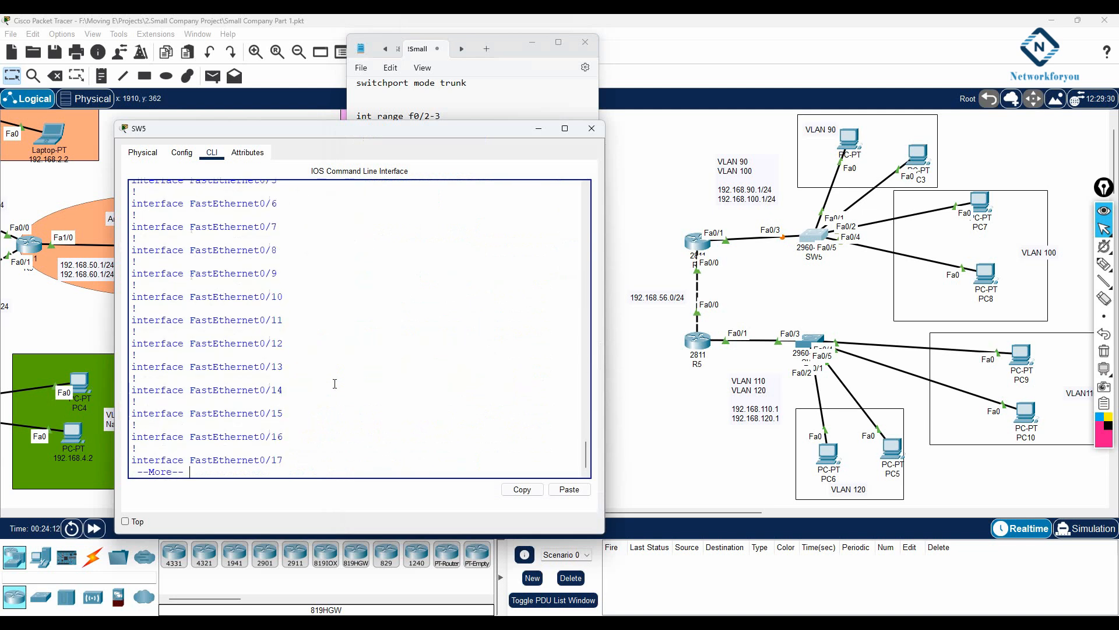
key(Return)
key(Return)
key(Return)
key(Return)
key(Return)
key(Return)
key(Return)
Step: List SW5's VLANs and their assigned ports with sh vlan br
text(sh vlan br)
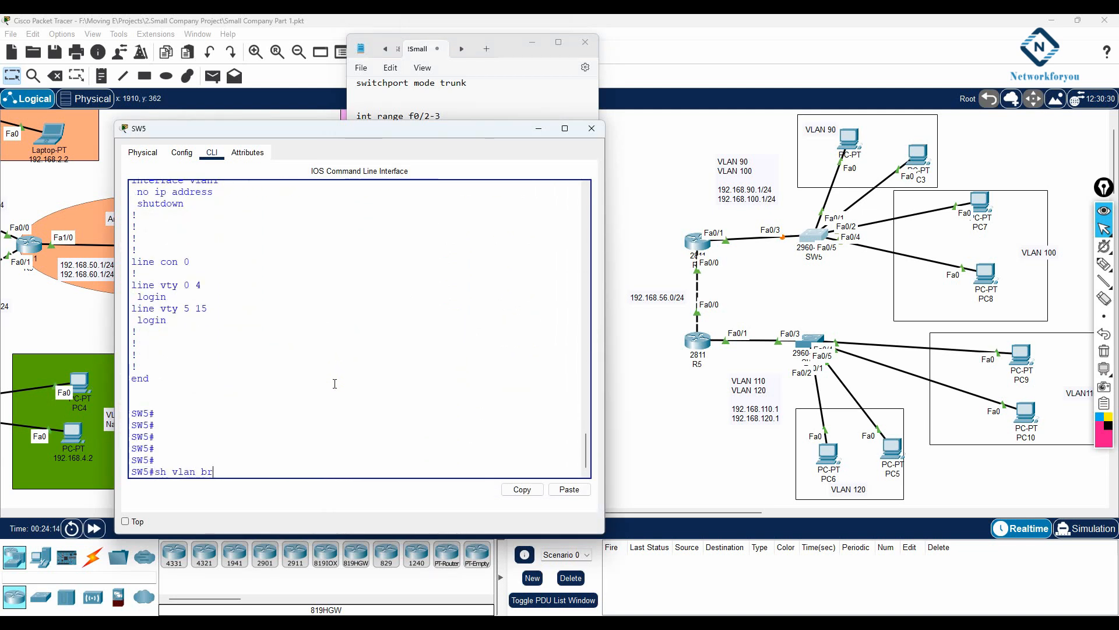
key(Return)
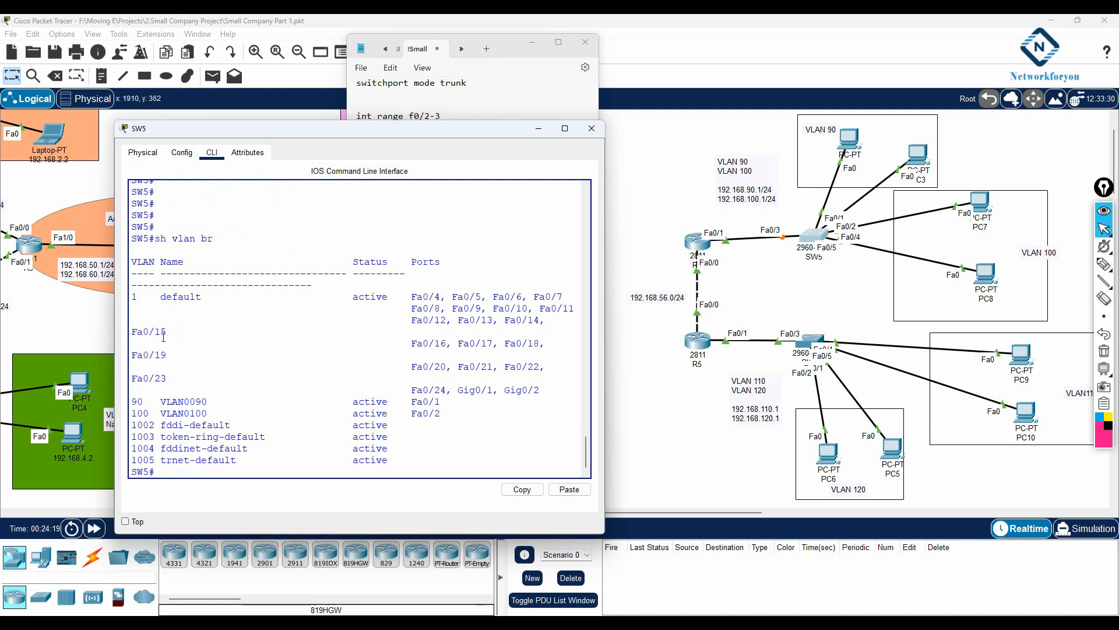
scroll(433, 390, up, 1)
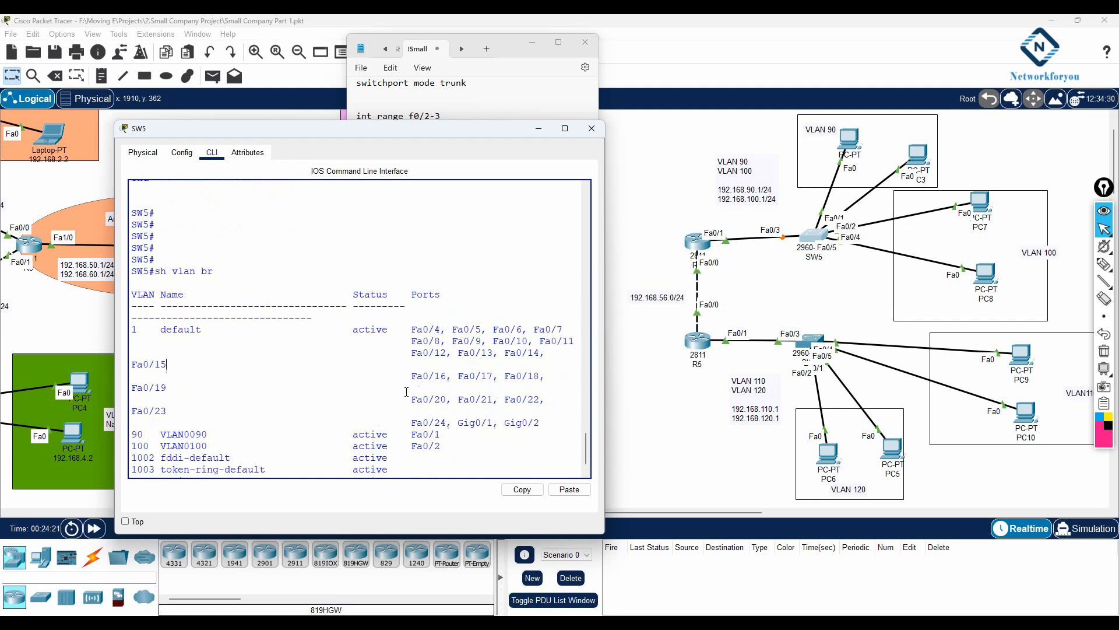
drag(137, 340, 168, 364)
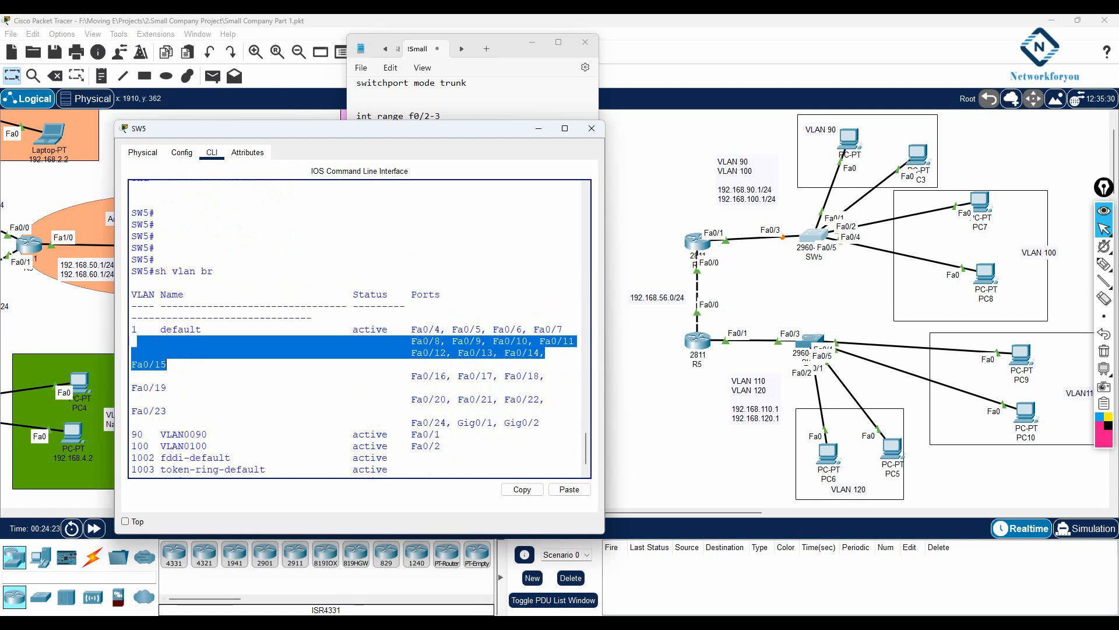
Step: Switch to the Notepad notes and copy the whole SW5 configuration section, from its heading through switchport access vlan 100
key(alt+Tab)
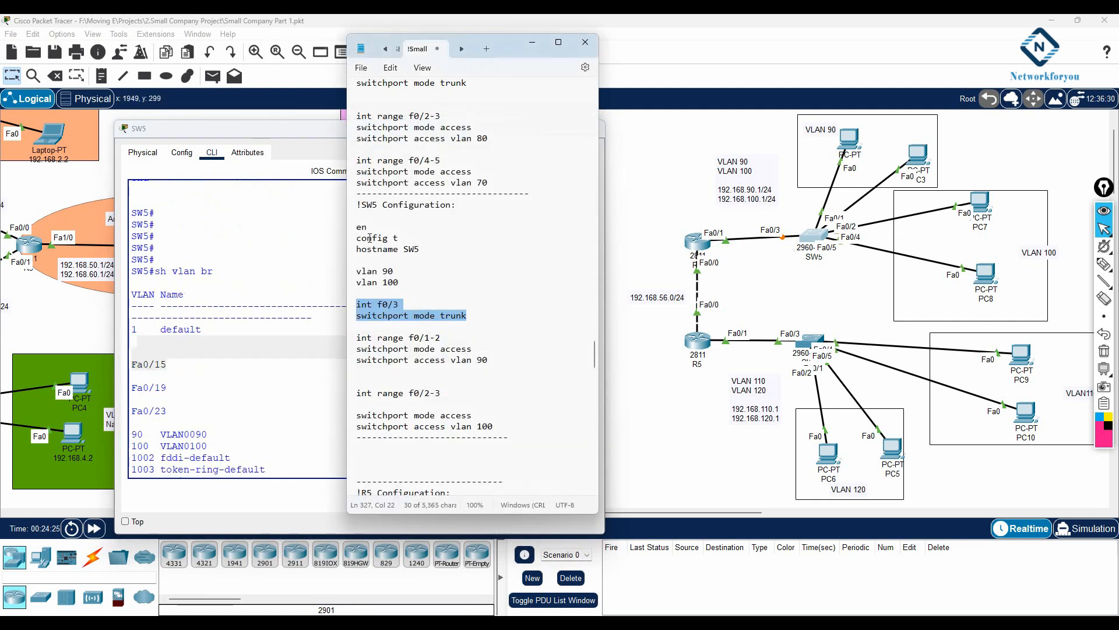
drag(356, 204, 525, 333)
scroll(470, 331, down, 3)
scroll(470, 331, down, 2)
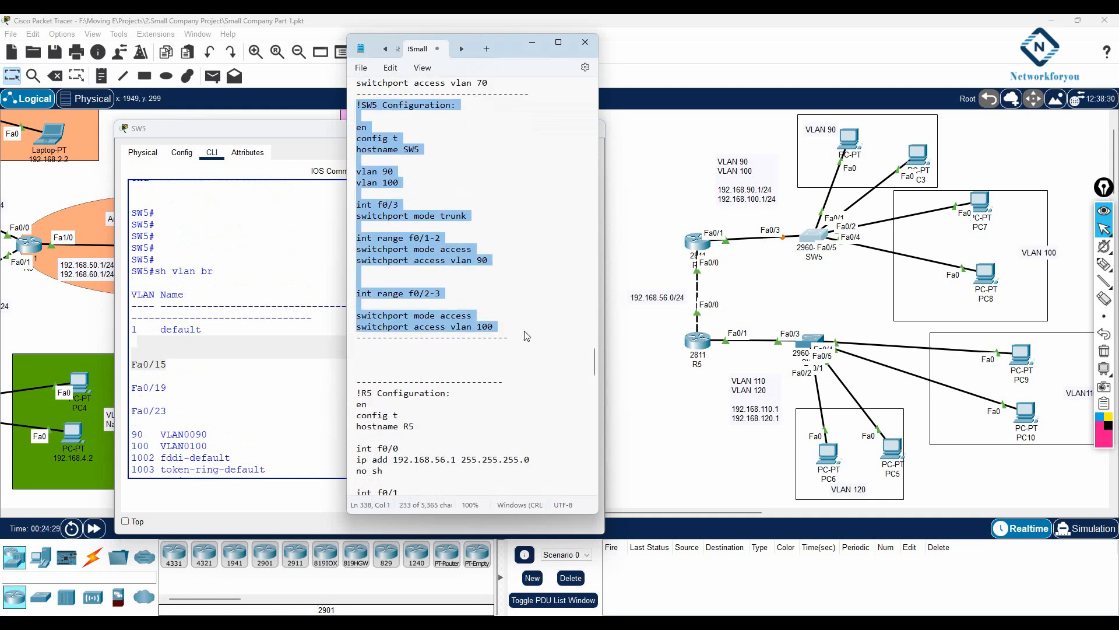
scroll(525, 334, up, 2)
right_click(410, 320)
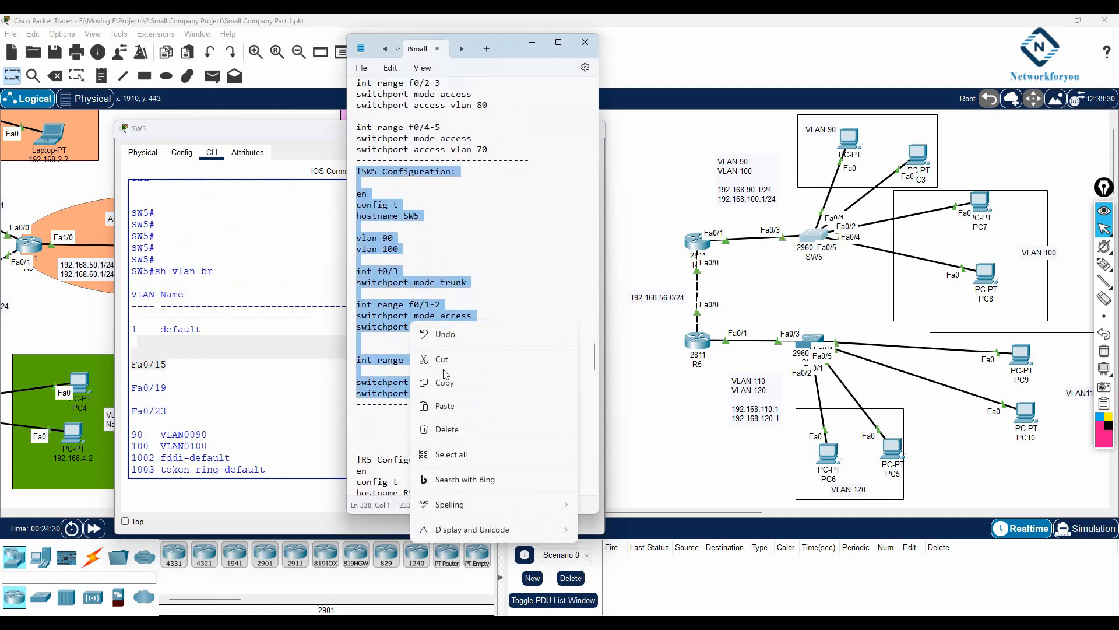
click(448, 383)
Step: Paste the copied VLAN 90/100, f0/3 trunk and access port configuration into SW5's command line, and leave configuration mode
click(268, 410)
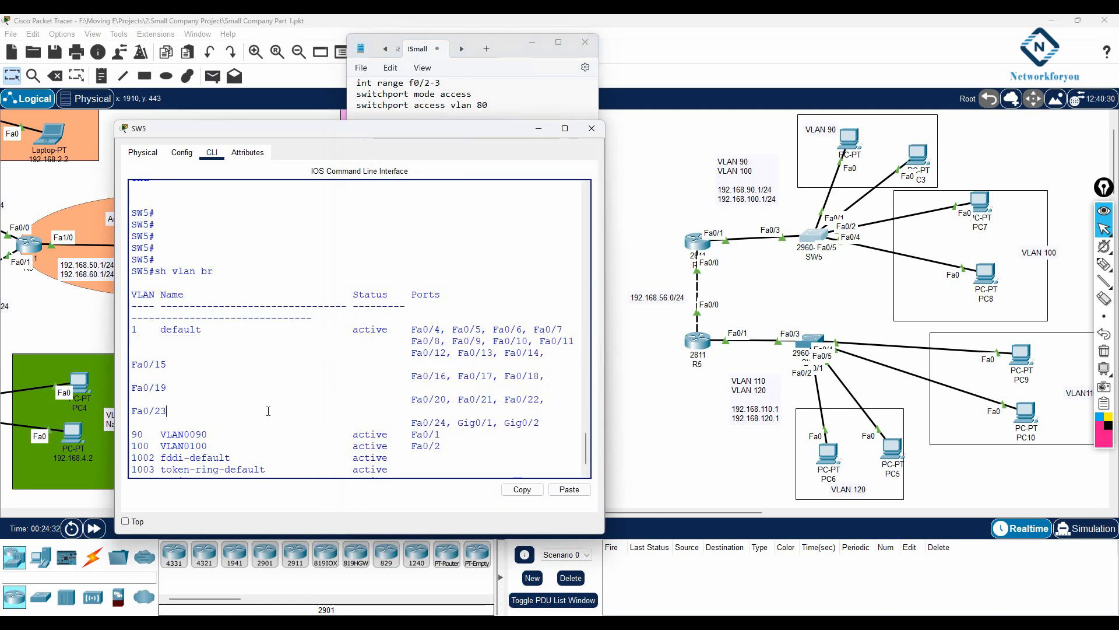
scroll(268, 410, down, 2)
right_click(268, 410)
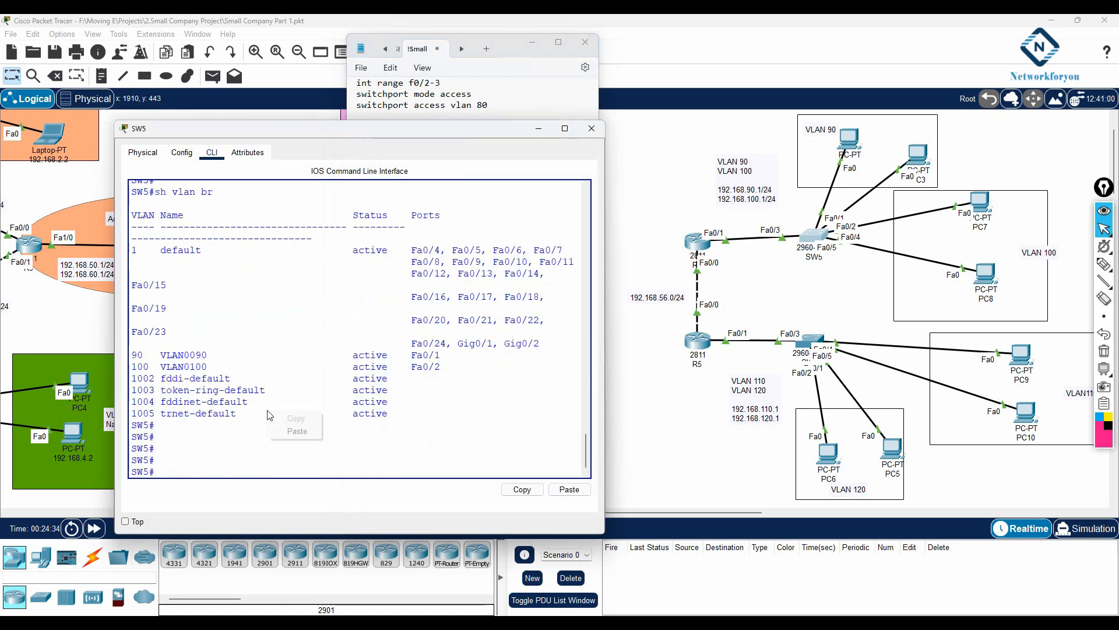
click(288, 432)
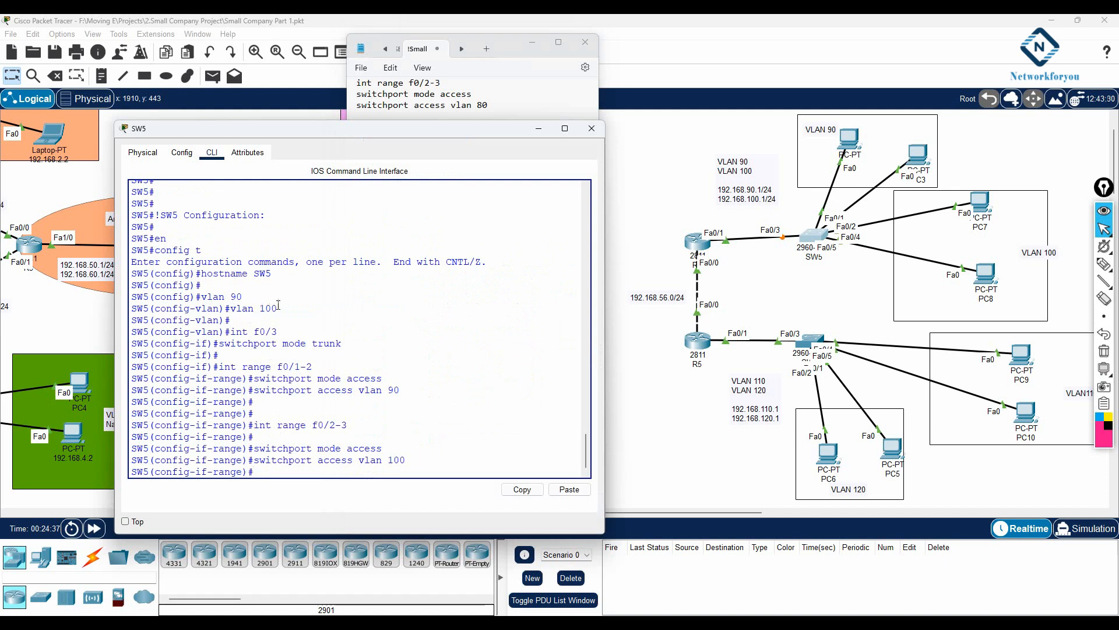
key(Return)
key(Return)
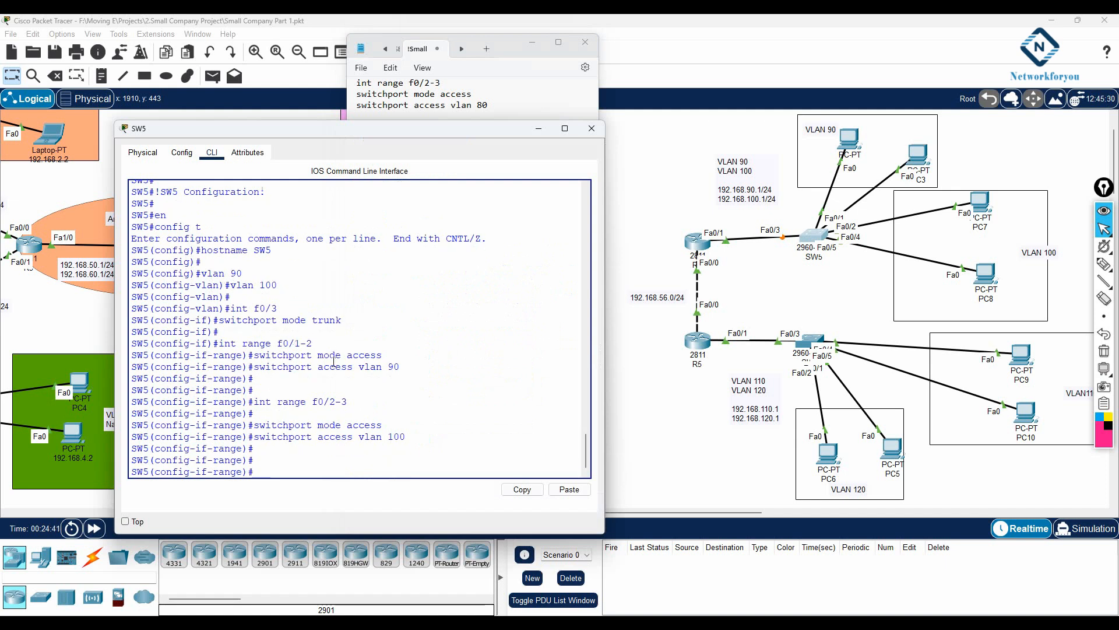
key(ctrl+z)
key(Return)
key(Return)
Step: Run sh vlan br on SW5, and move and widen its window to inspect the VLAN 90 and 100 ports
text(sh vlan br)
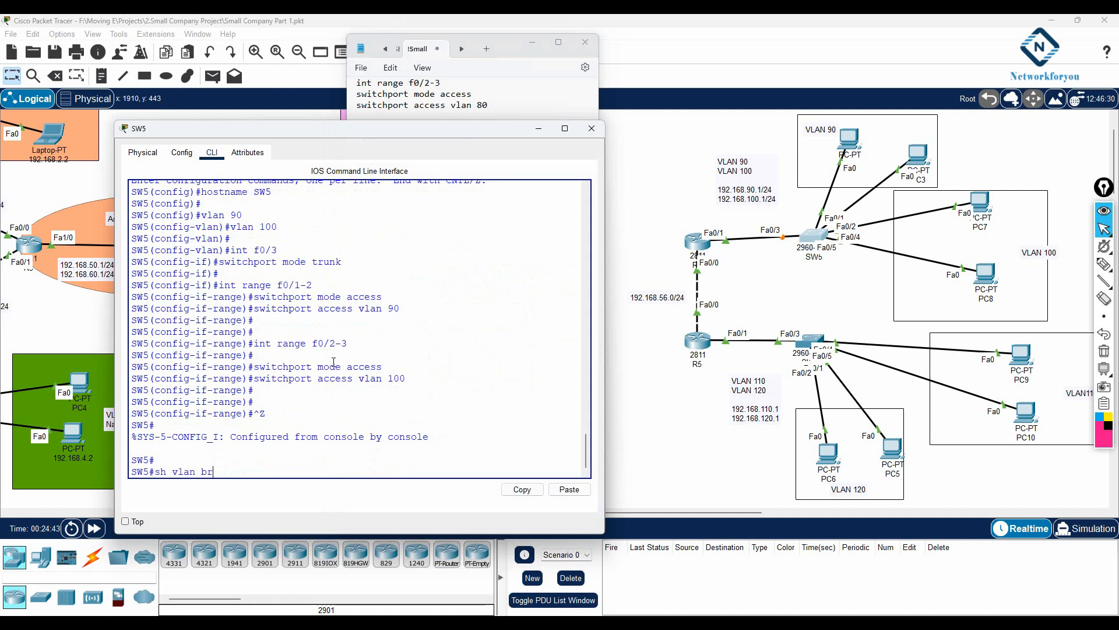
key(Return)
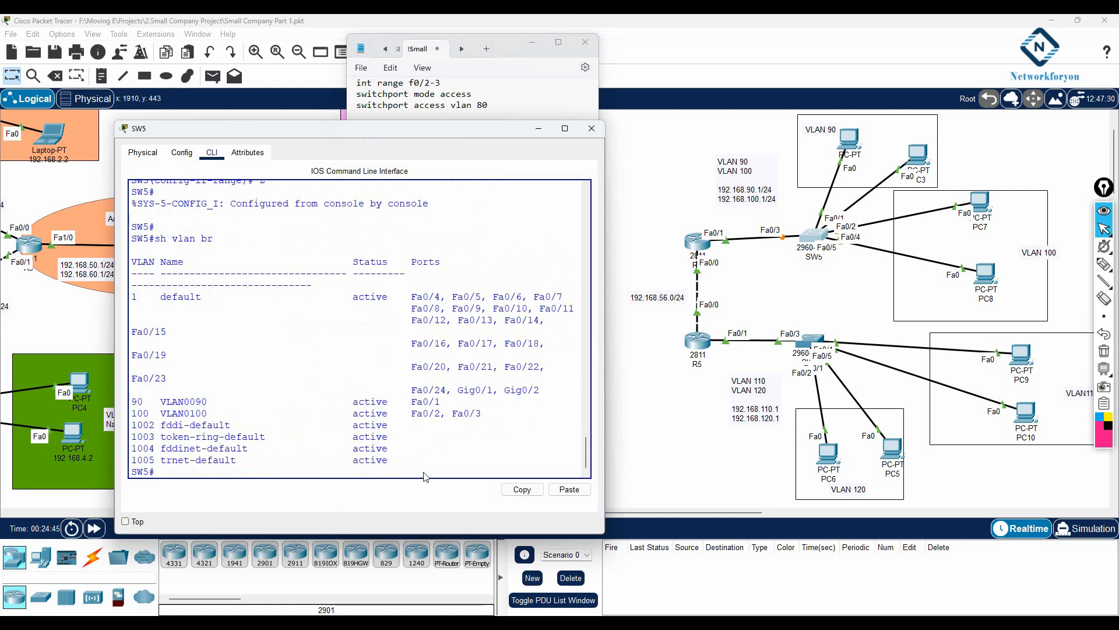
drag(605, 326, 785, 327)
drag(133, 400, 253, 411)
drag(785, 326, 561, 326)
drag(313, 127, 336, 70)
drag(587, 319, 717, 335)
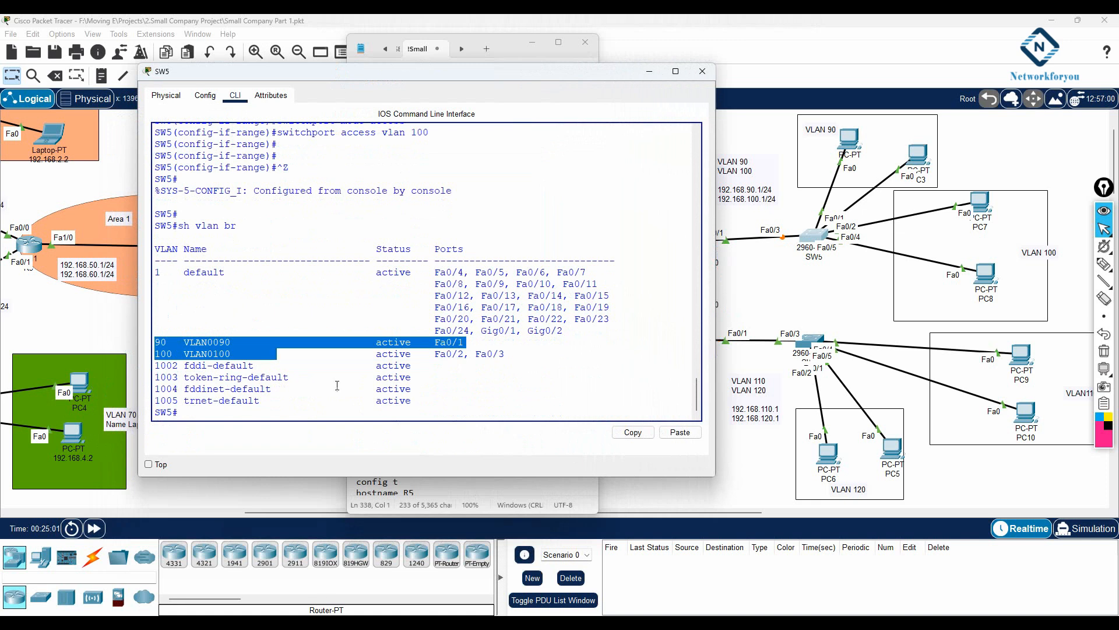
Step: Save SW5's configuration with wr and minimize its window
click(310, 363)
text(wr)
key(Return)
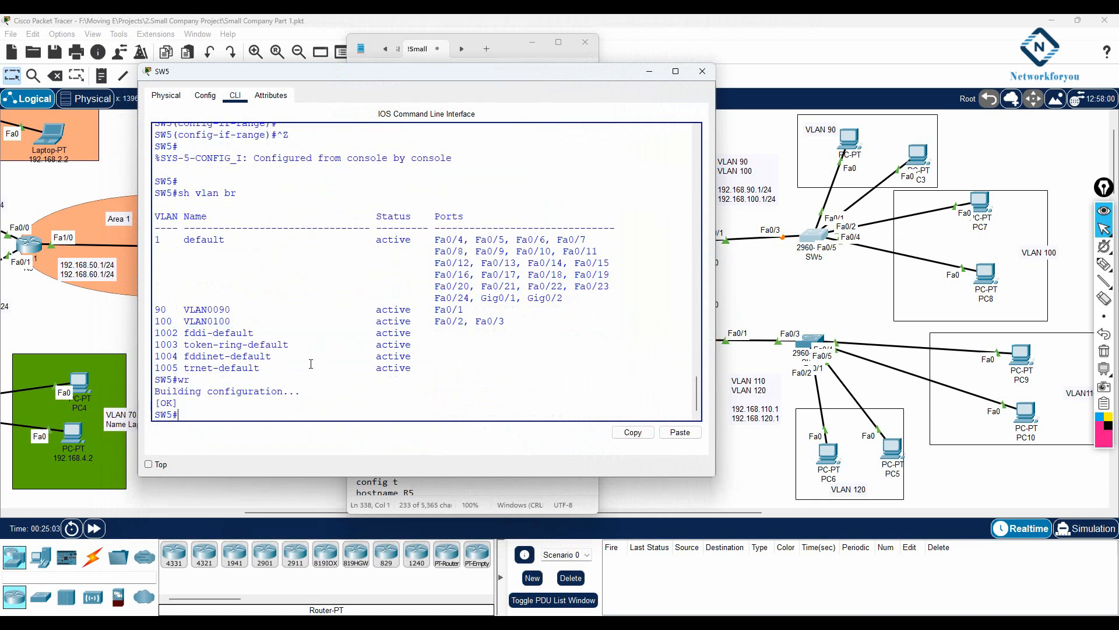
click(649, 71)
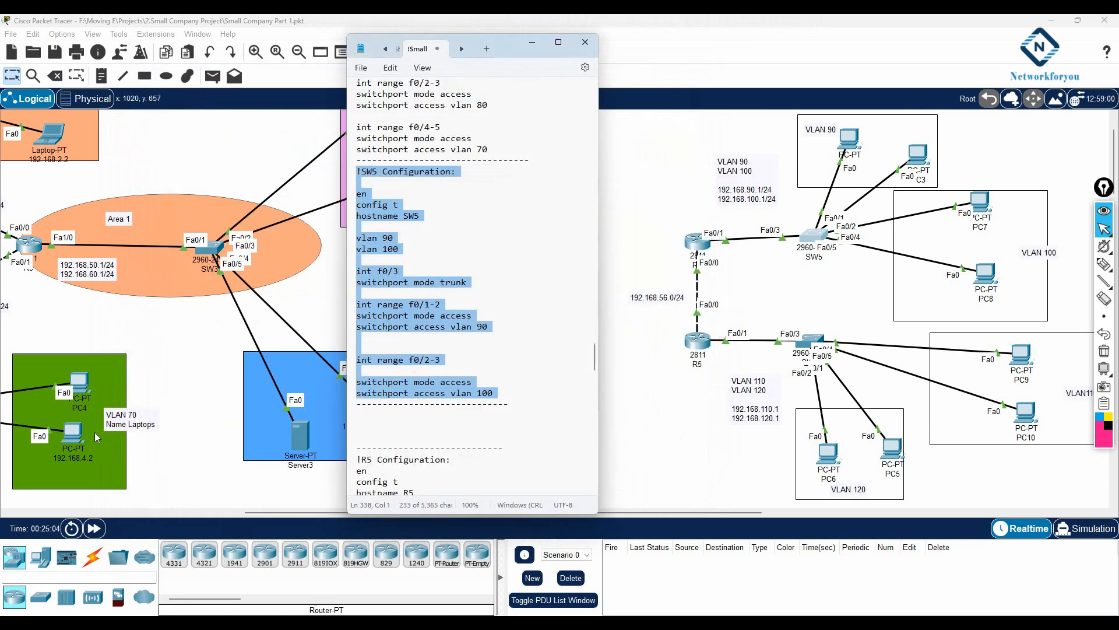
Step: Open PC1 in VLAN 90 and switch its IP configuration to Static and back to DHCP to request an address again
click(857, 245)
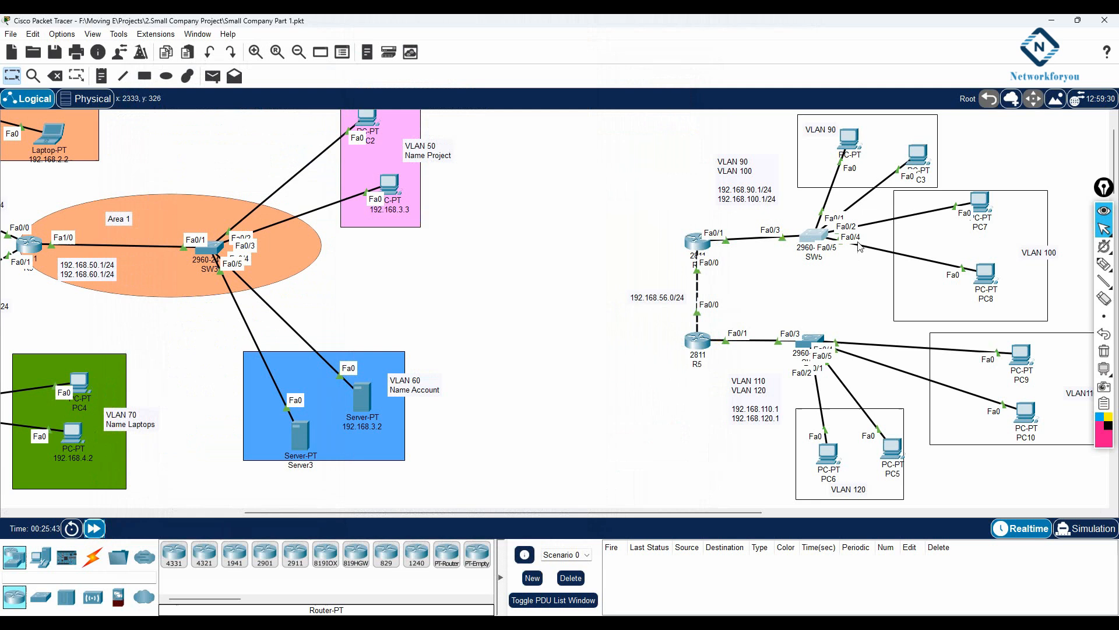
click(849, 143)
click(480, 257)
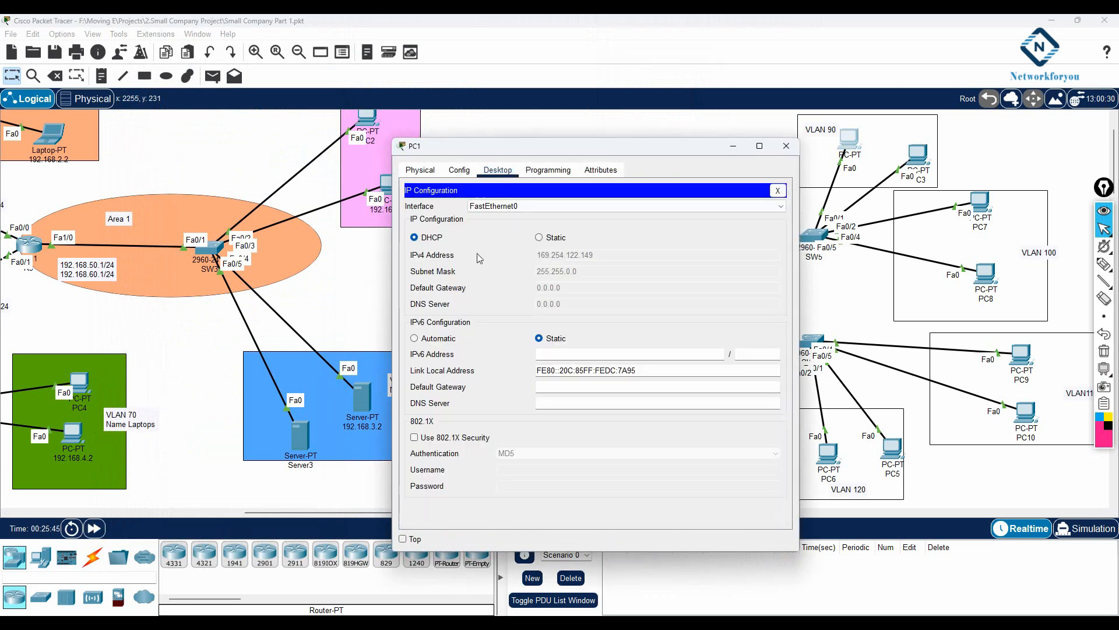
click(563, 240)
click(435, 238)
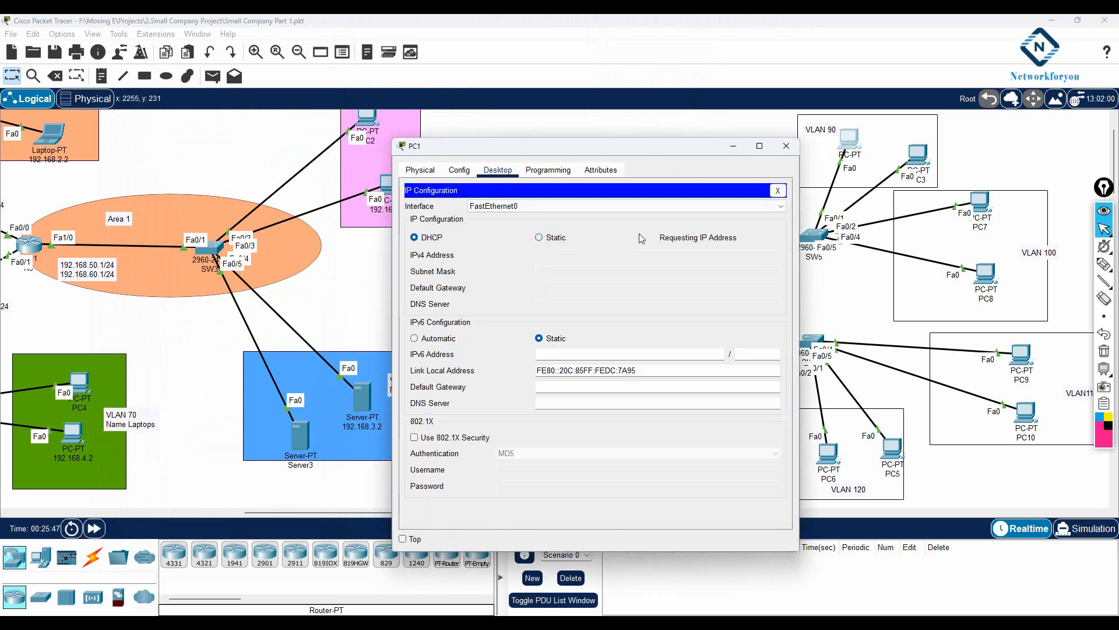